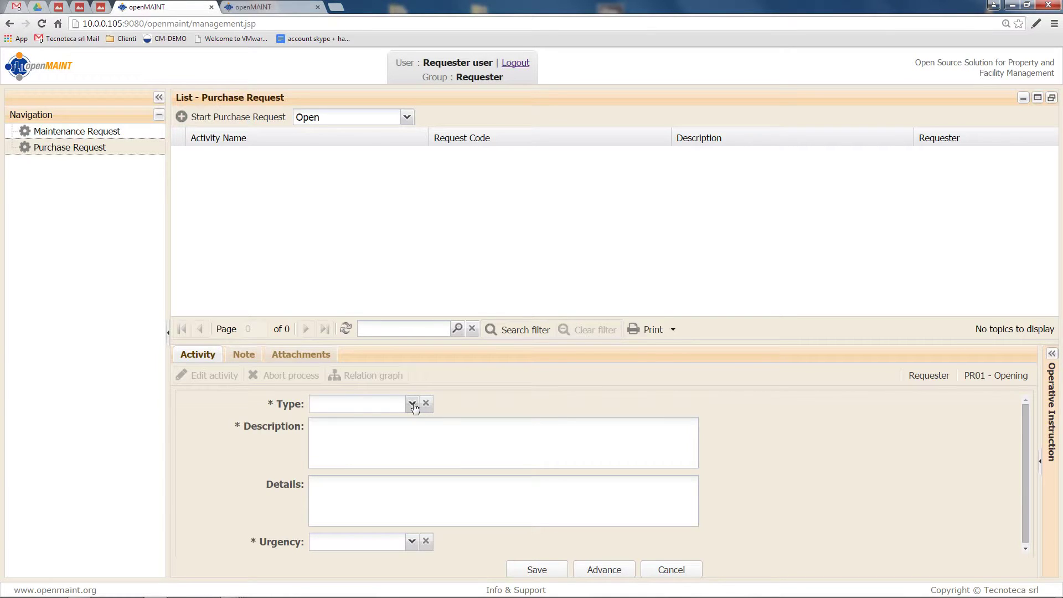
Fill in the purchase request with type Assets or spare parts, description "I need a new computer" and Medium urgency, and advance it.
click(412, 405)
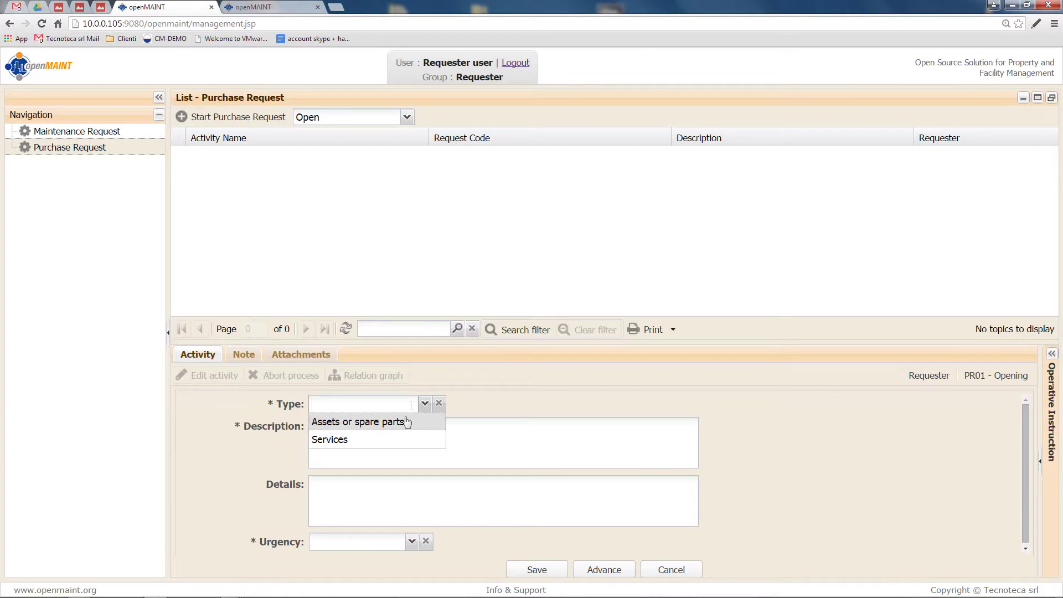
click(401, 425)
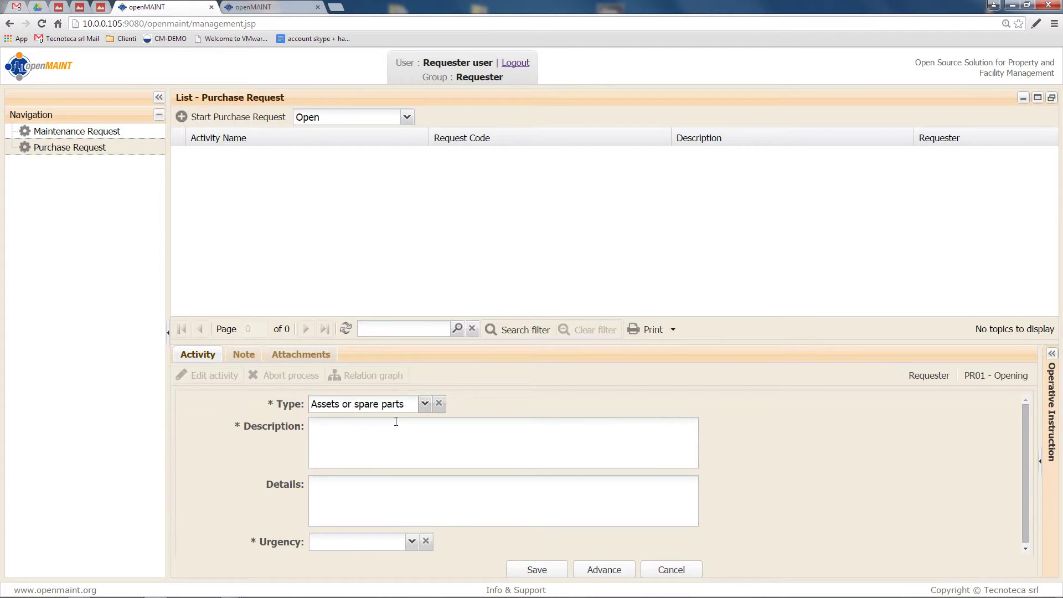
click(370, 428)
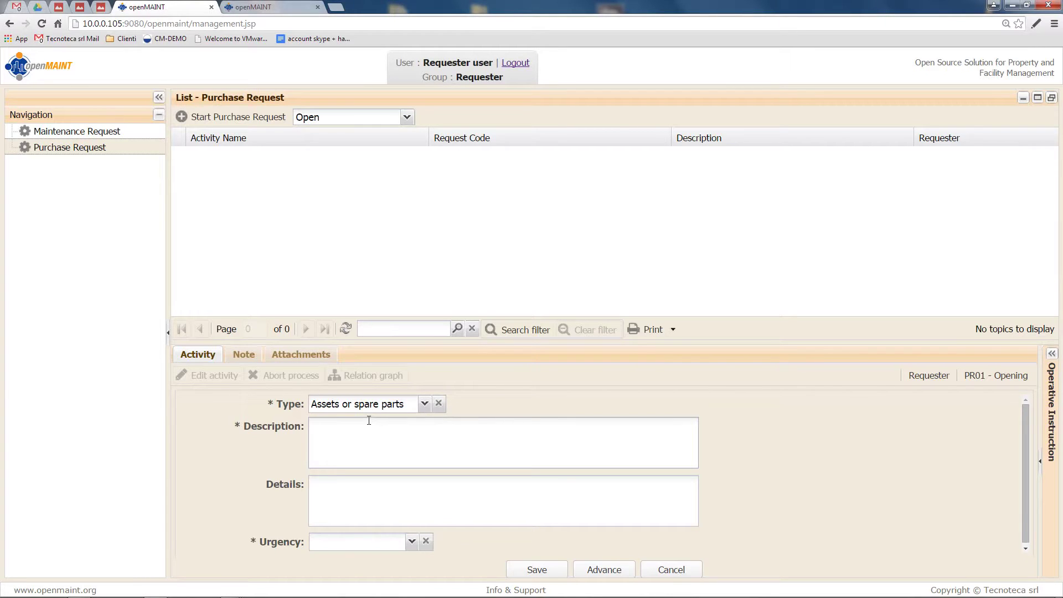
text(I need a new computer)
click(412, 542)
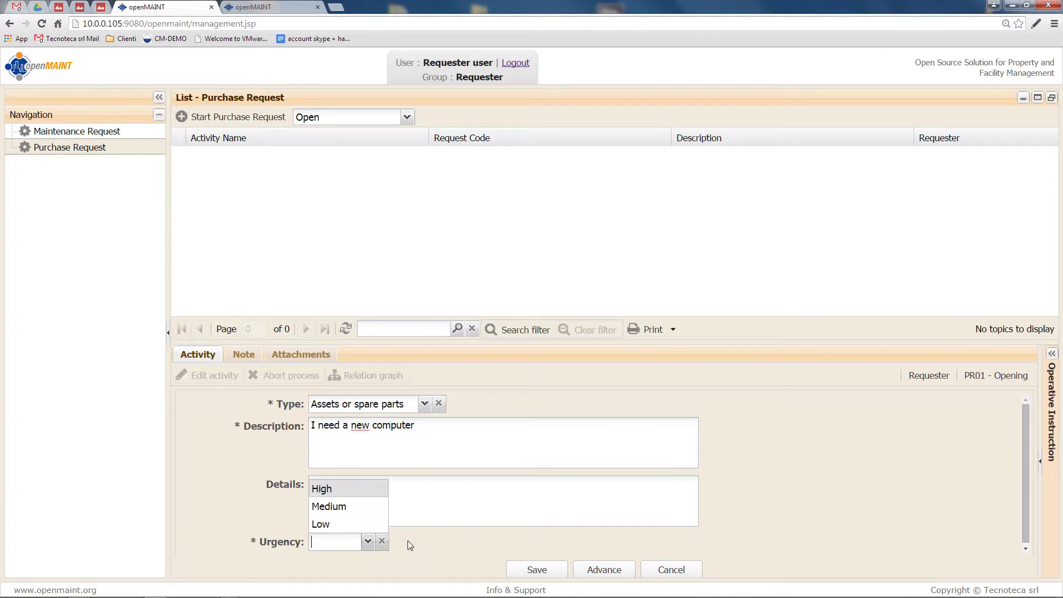
click(349, 507)
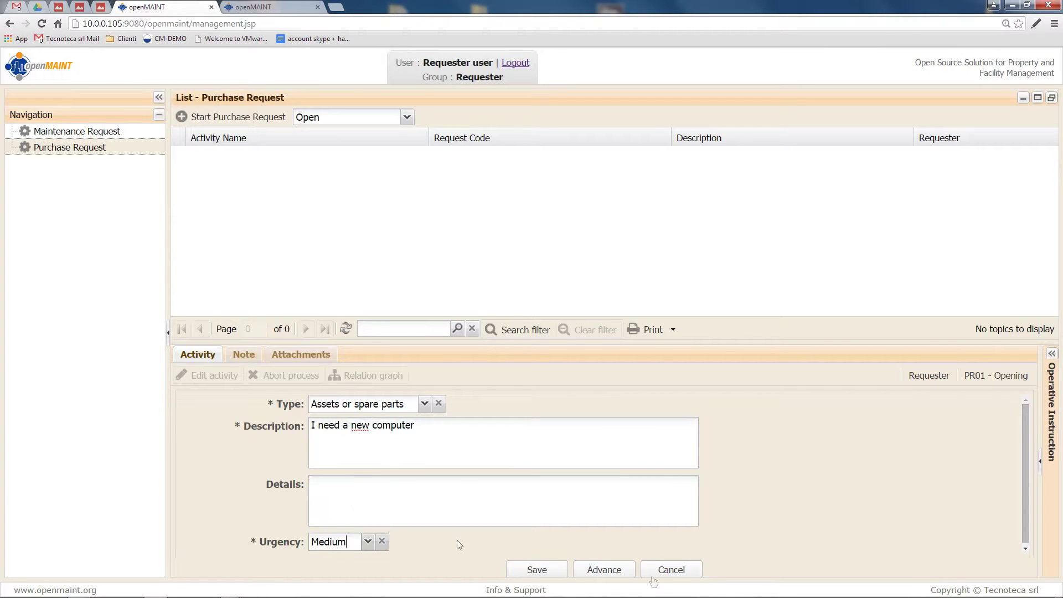
click(607, 571)
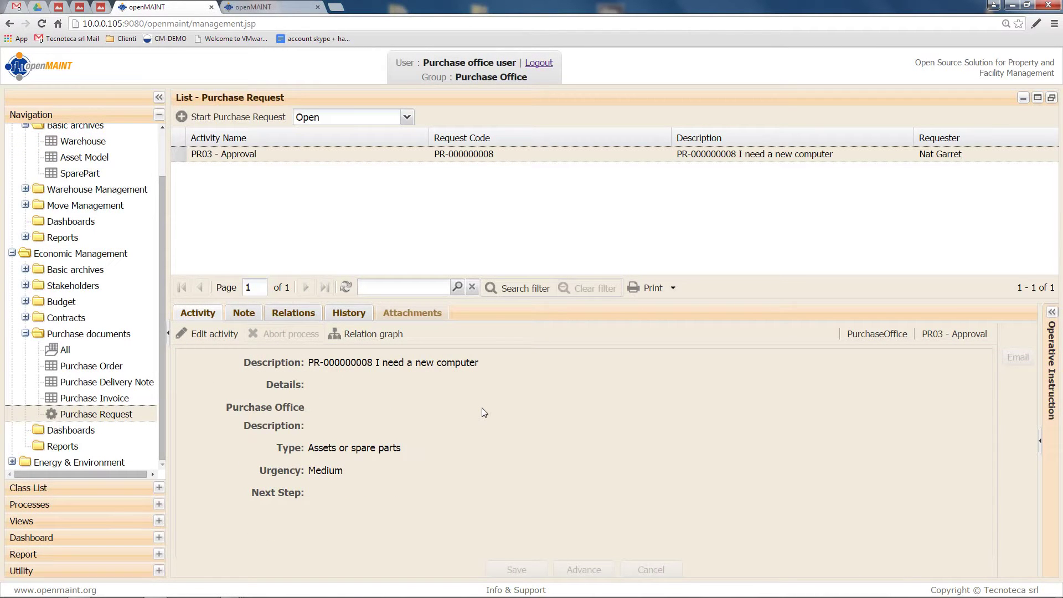
Edit the approval activity of the computer request, set its next step to Approve and advance the process.
click(215, 336)
click(405, 510)
click(376, 528)
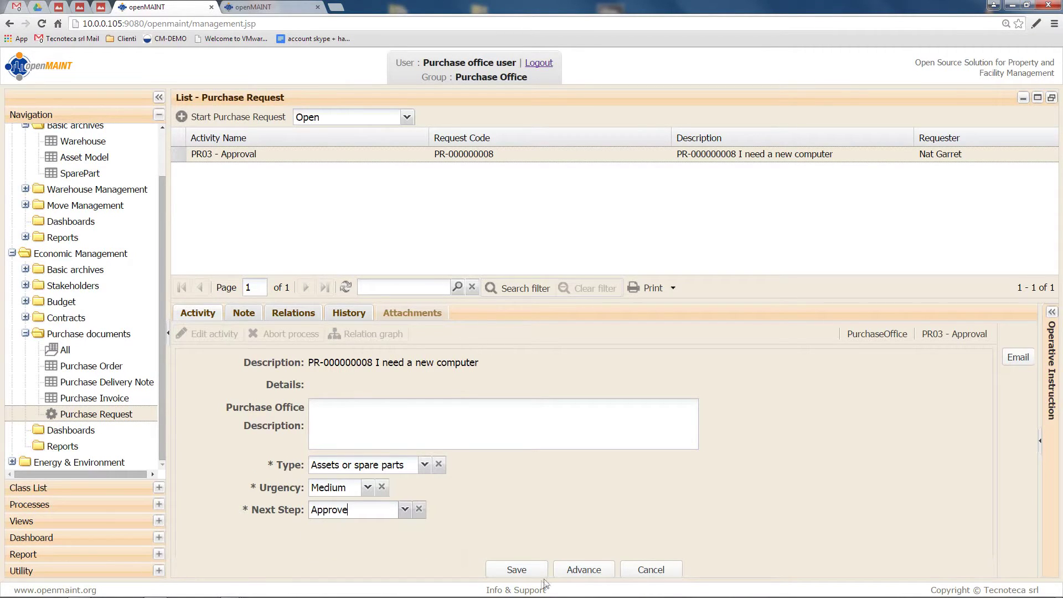
click(582, 573)
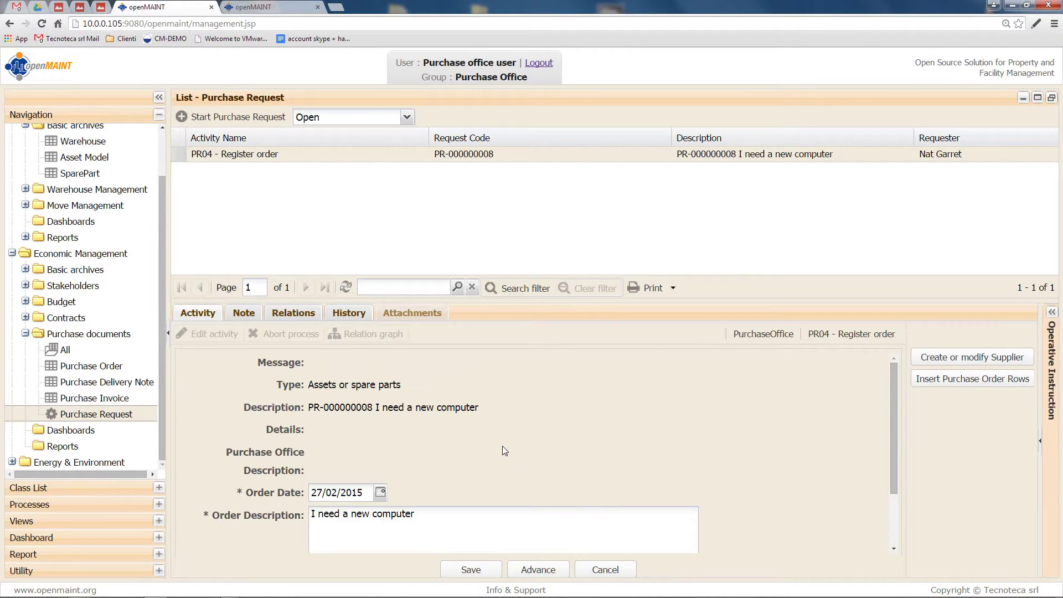
Set the supplier of the order being registered to Supplier1.
scroll(503, 448, down, 3)
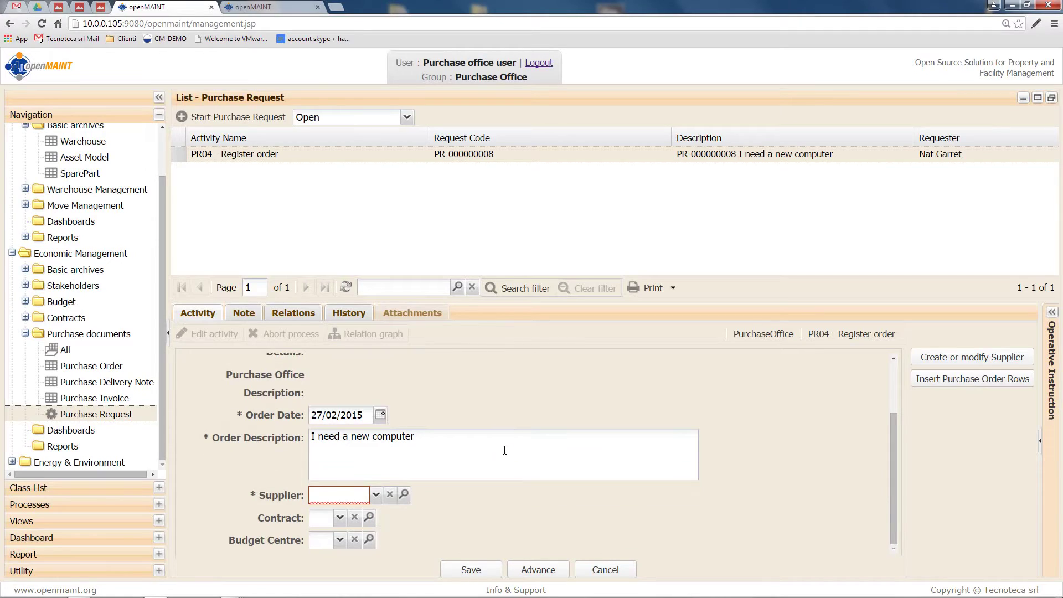
click(377, 496)
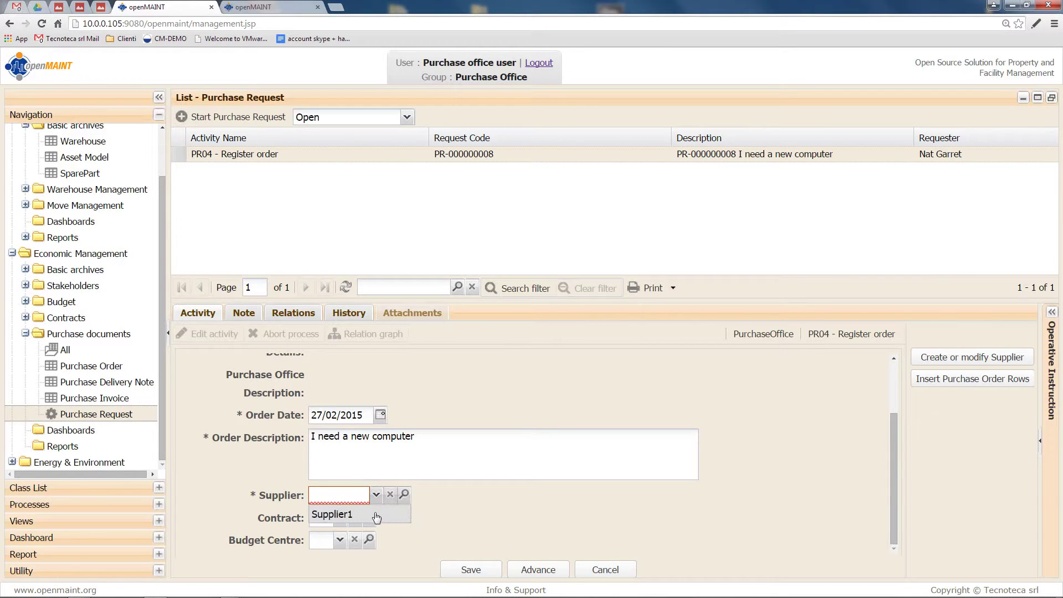
click(376, 512)
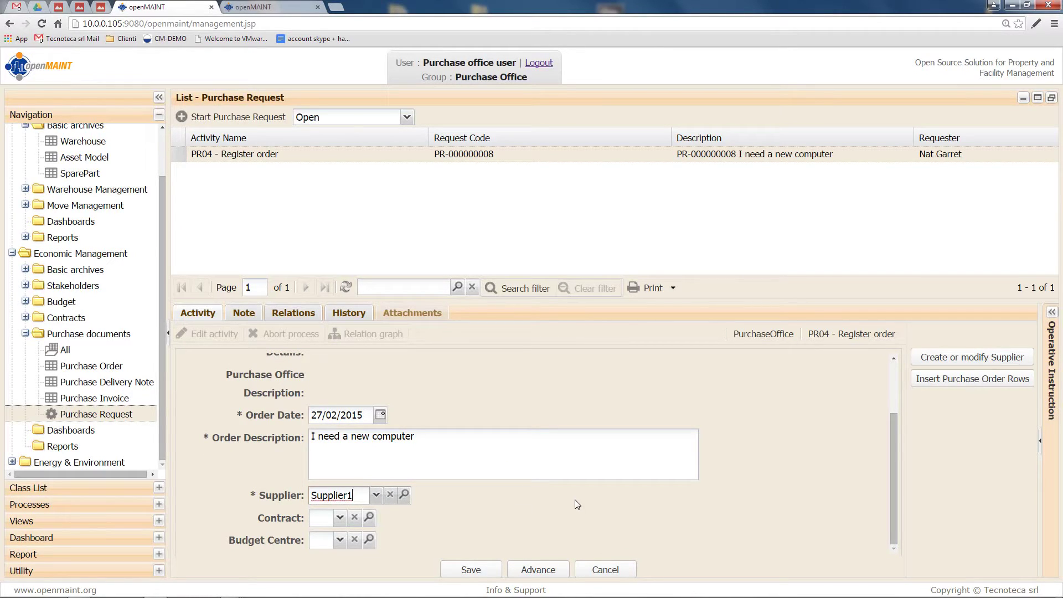
Add a purchase order row with item type AT - Asset - Technical Device, Computer, and item HP Pavilion 500-010xt.
click(941, 382)
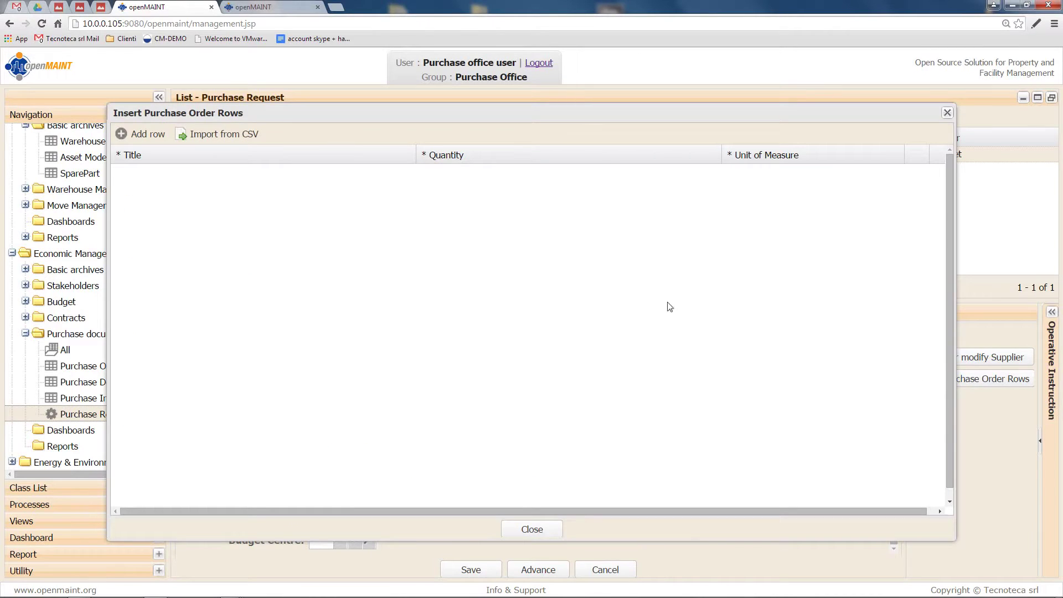
click(145, 134)
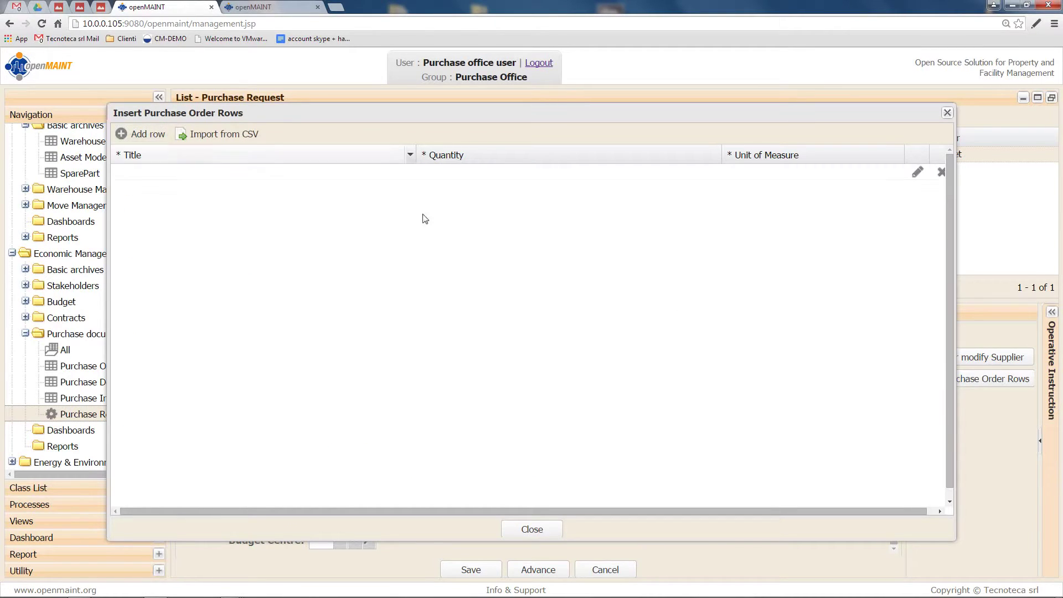
click(917, 172)
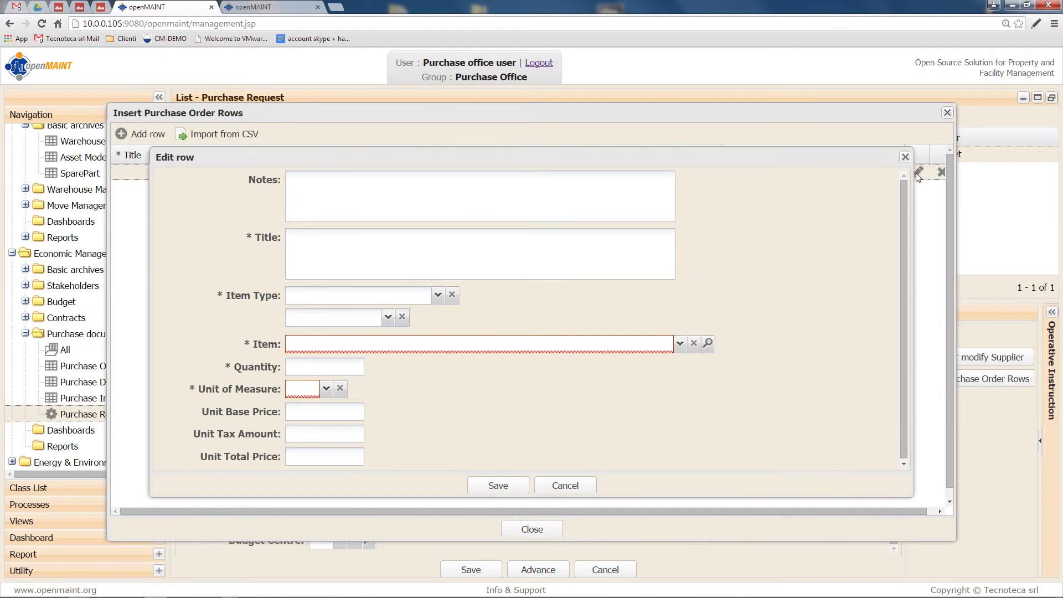
click(438, 295)
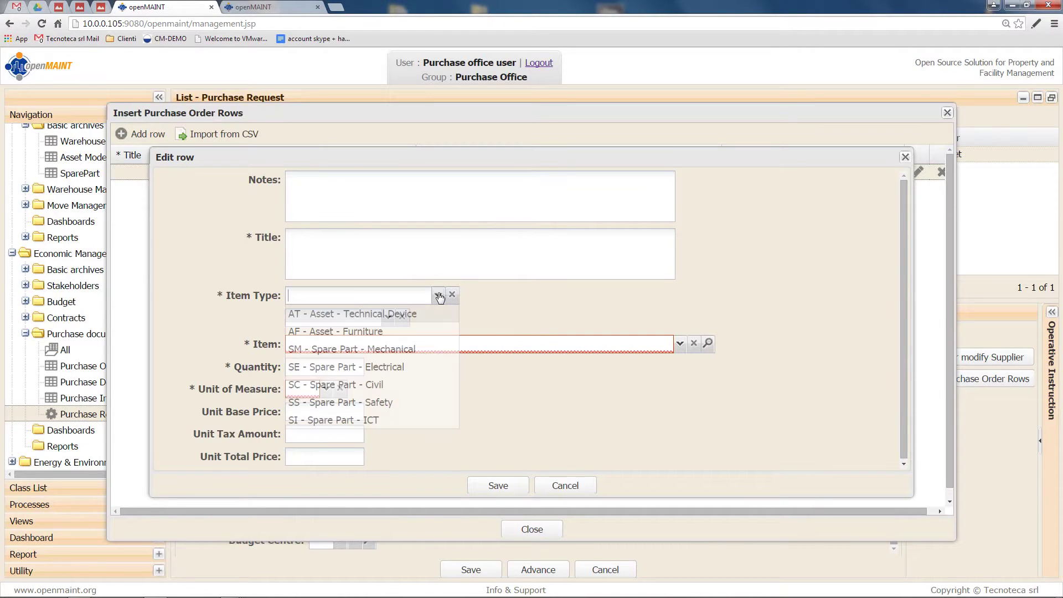
click(409, 316)
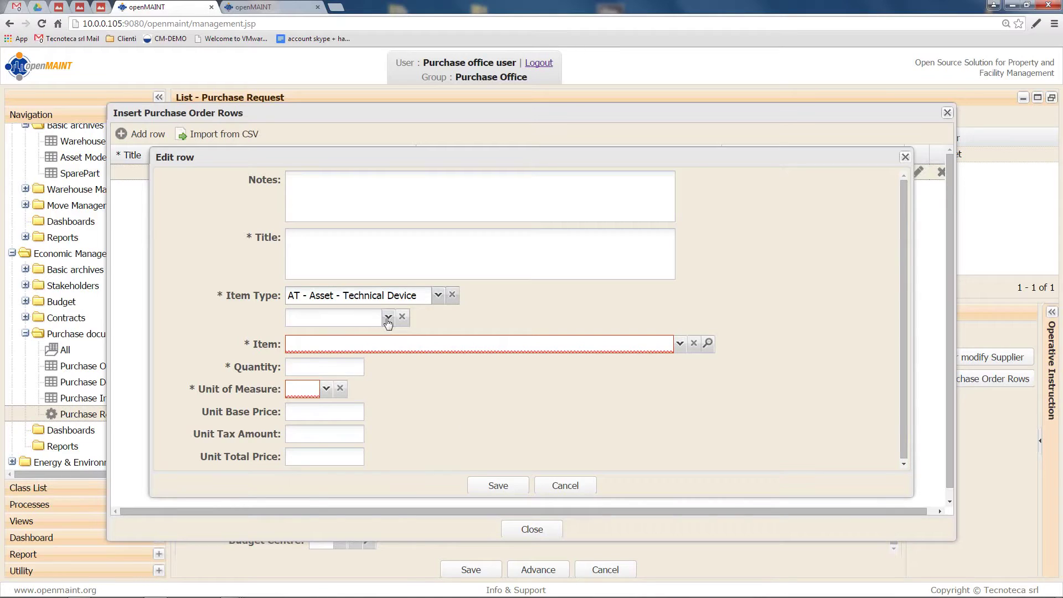
click(387, 318)
click(366, 355)
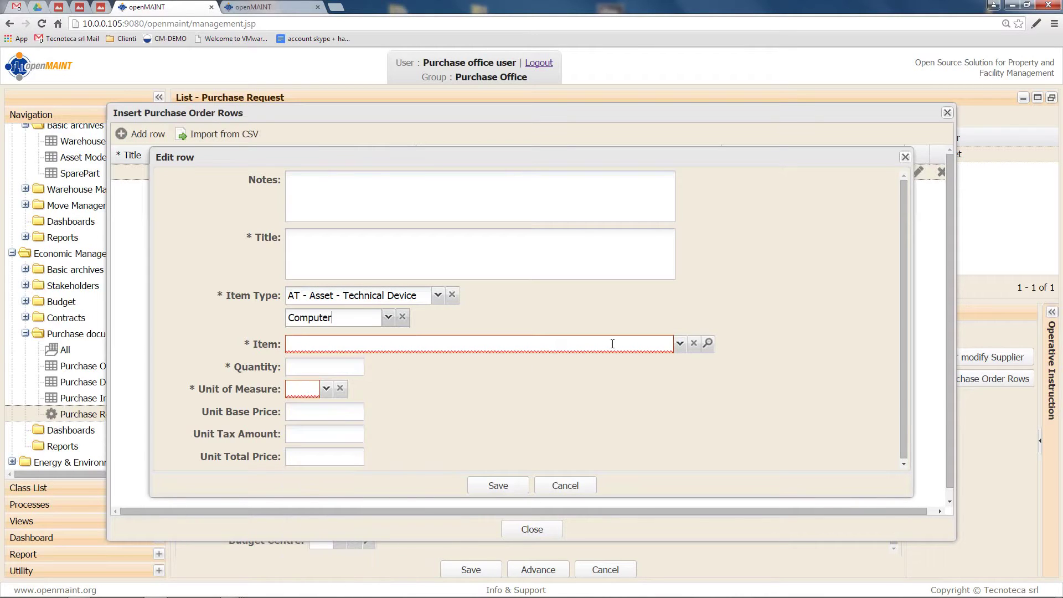
click(681, 344)
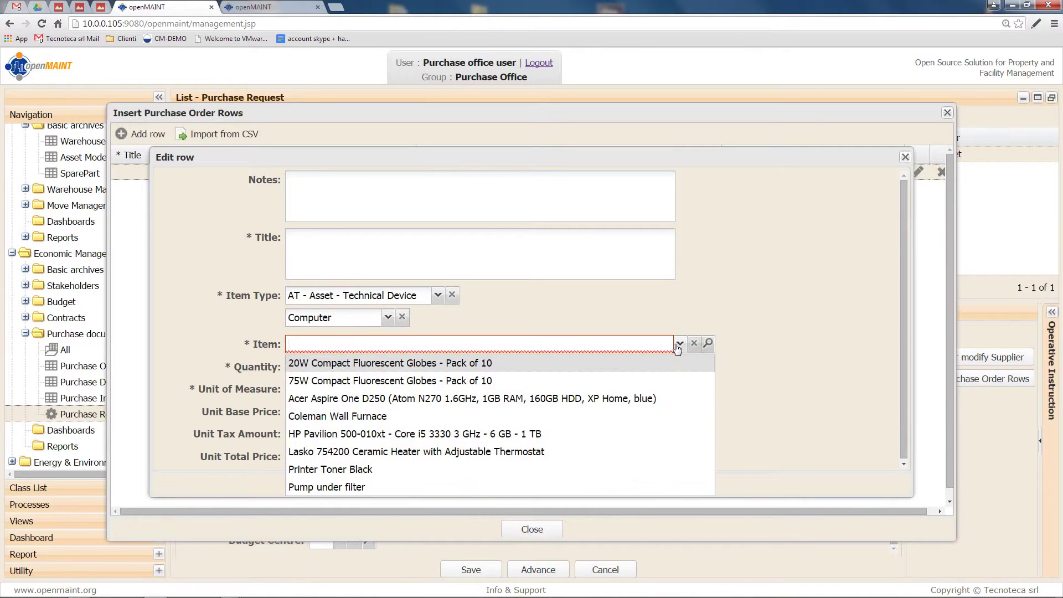
click(508, 434)
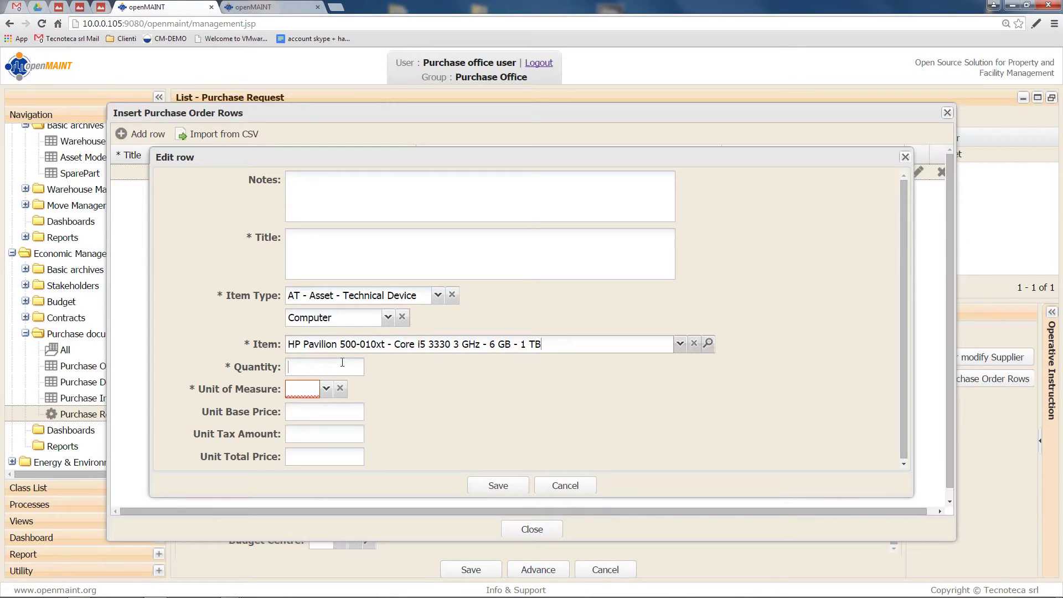
Set the order row's quantity to 2 and its unit of measure to unit.
text(2)
click(327, 389)
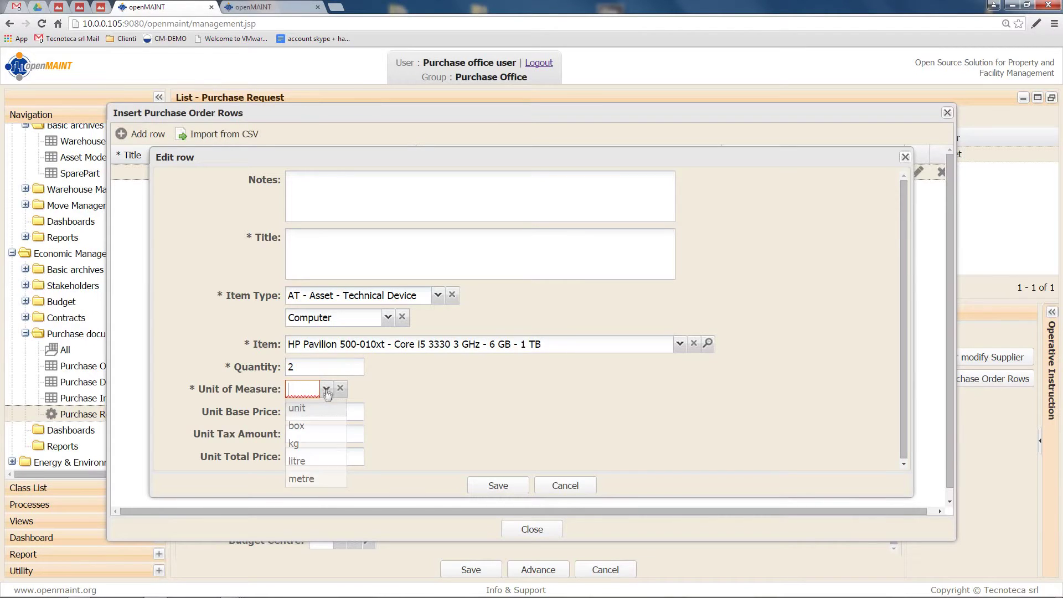
click(313, 413)
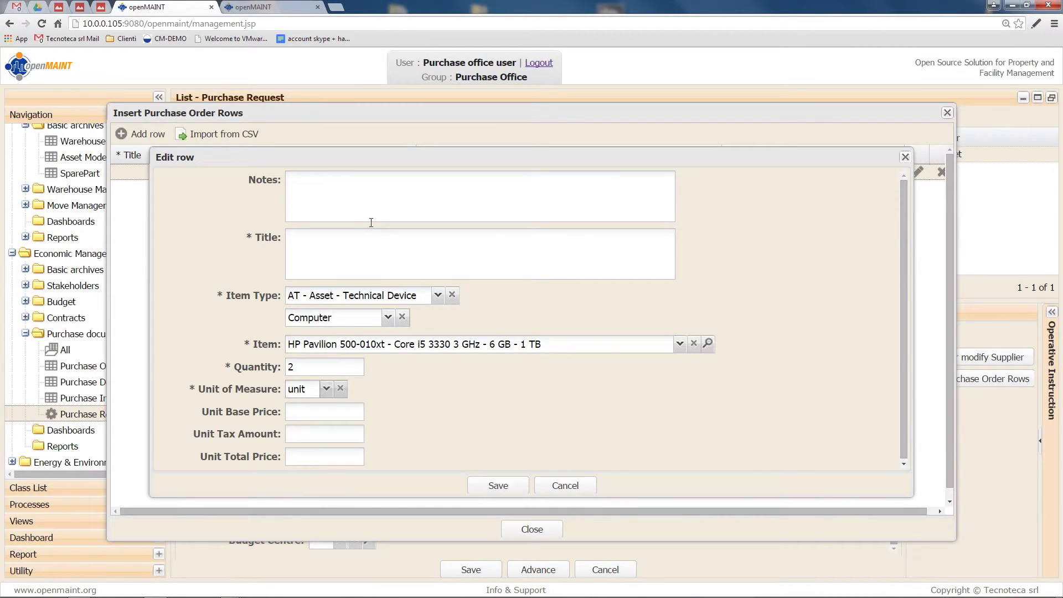
Title the order row "2 HP desktop computers" and save it.
click(364, 247)
text(2 HP dek)
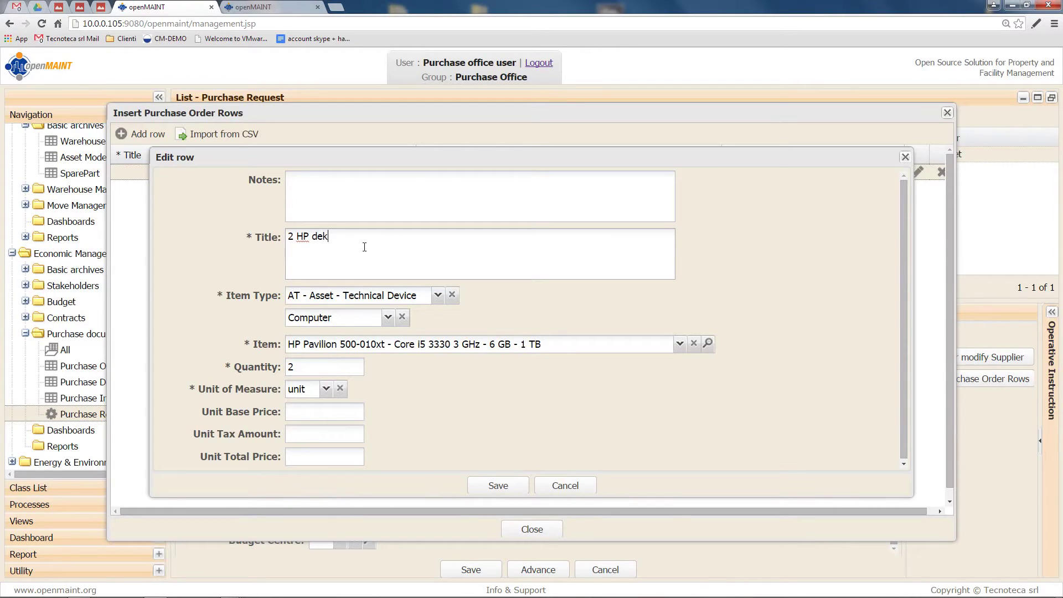
text(stop)
key(BackSpace)
key(BackSpace)
key(BackSpace)
key(BackSpace)
key(BackSpace)
text(sktop computers)
click(486, 487)
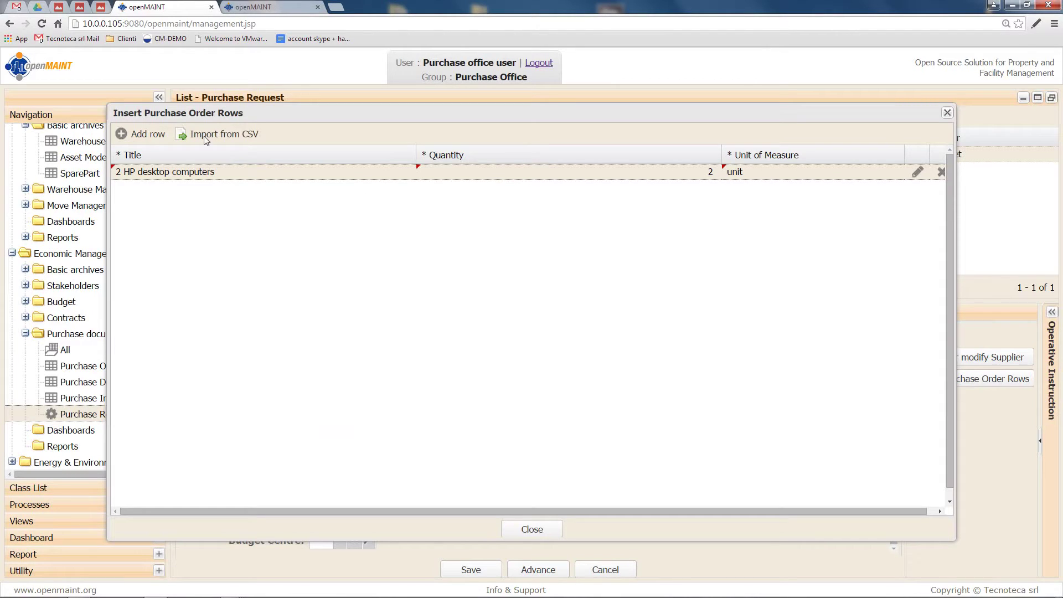
Discard an extra blank order row and advance the request past the order registration.
click(150, 134)
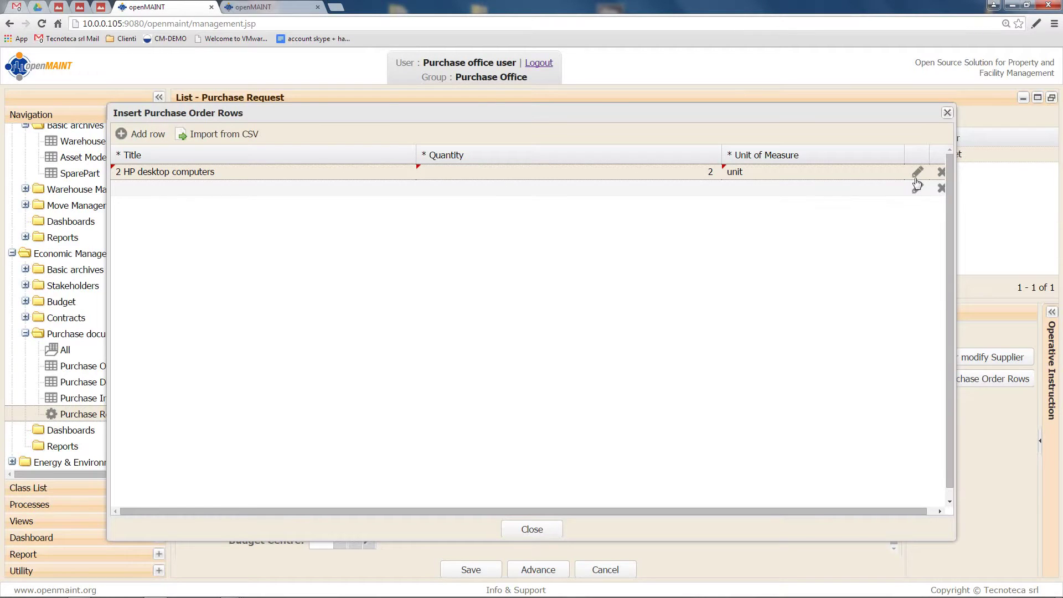
click(941, 189)
click(532, 529)
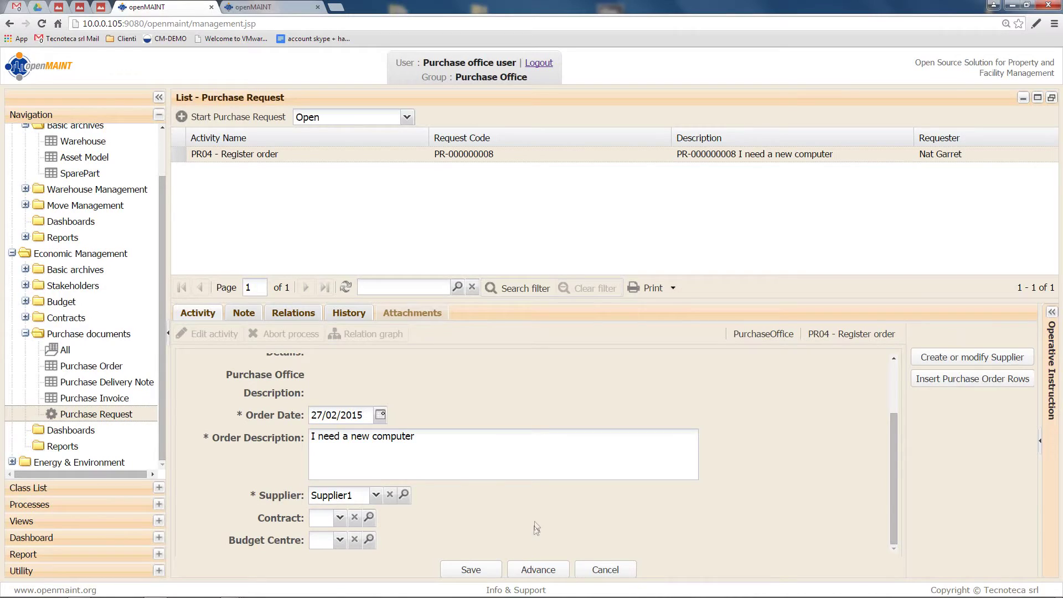
click(530, 570)
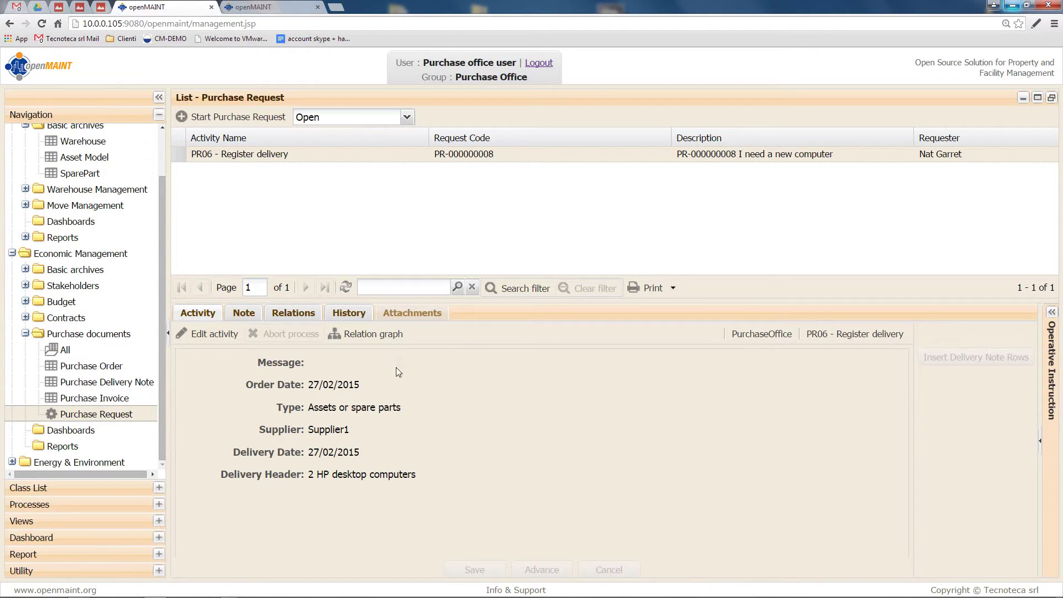
Open the purchase order generated by the request from its relations and examine the order's items.
click(298, 315)
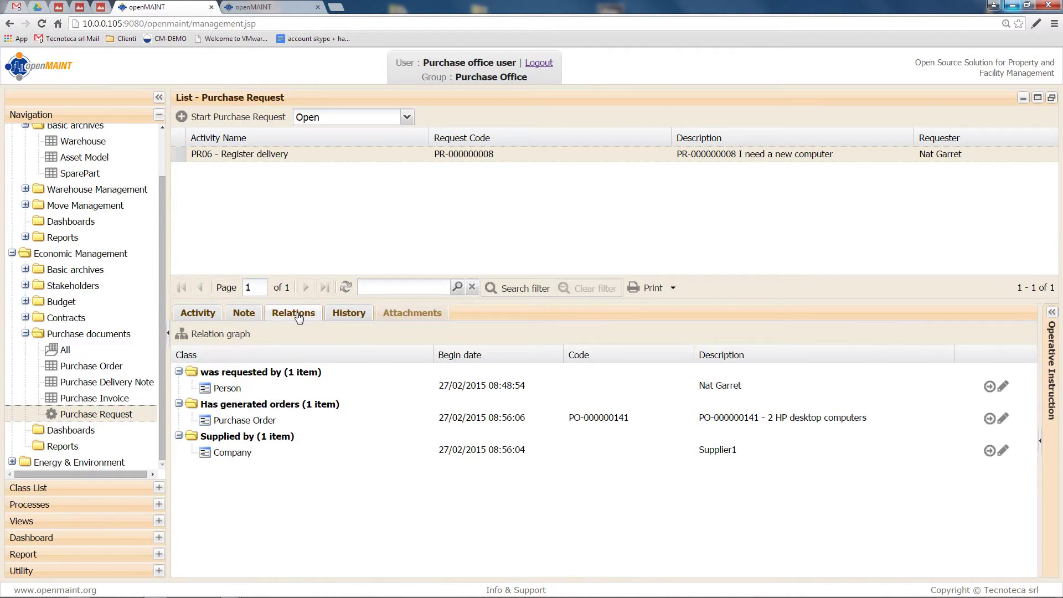
click(352, 419)
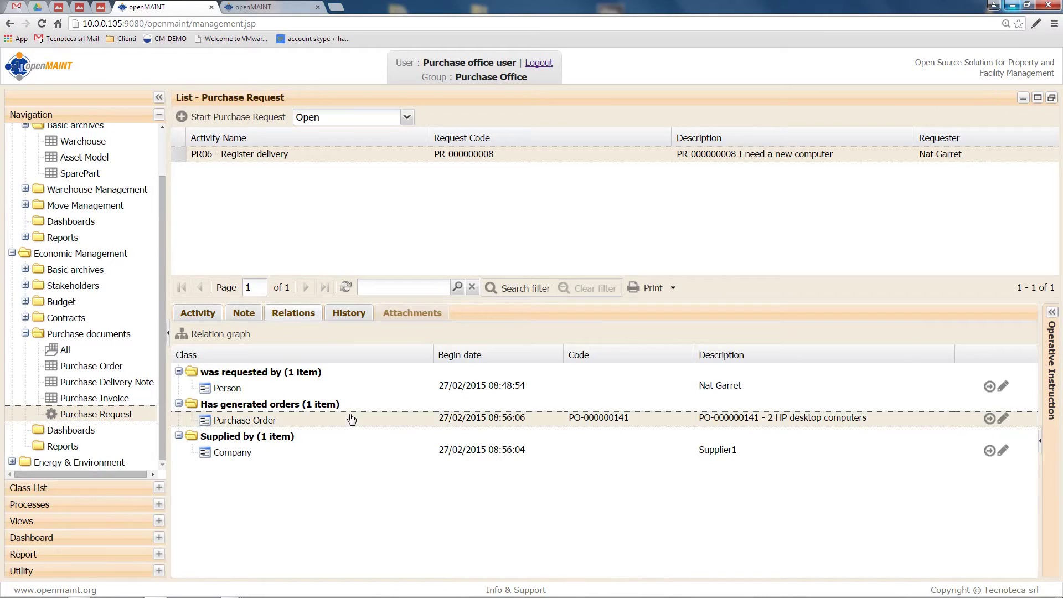
double_click(352, 419)
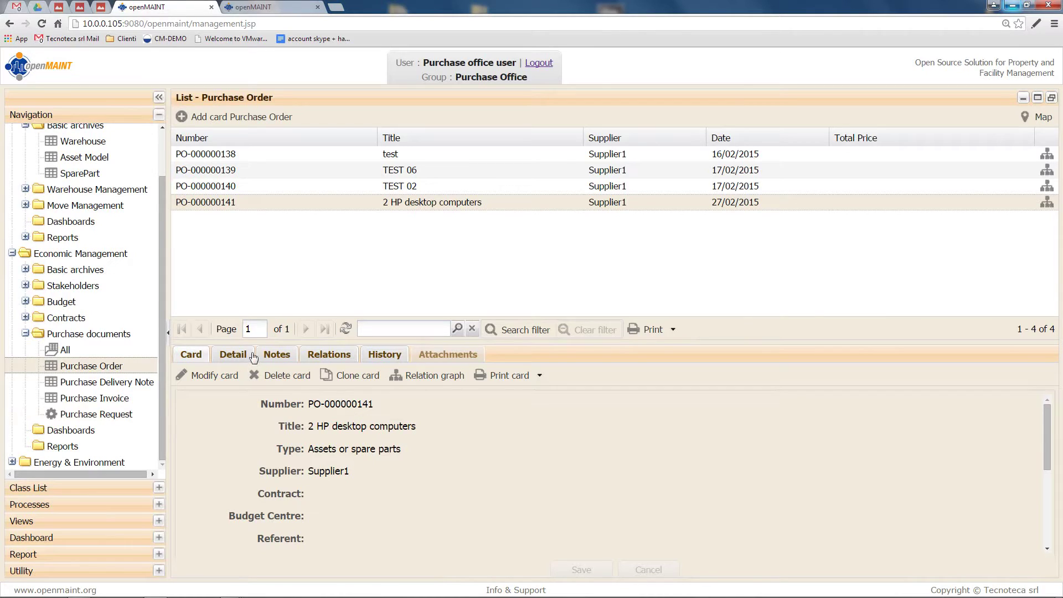
click(234, 355)
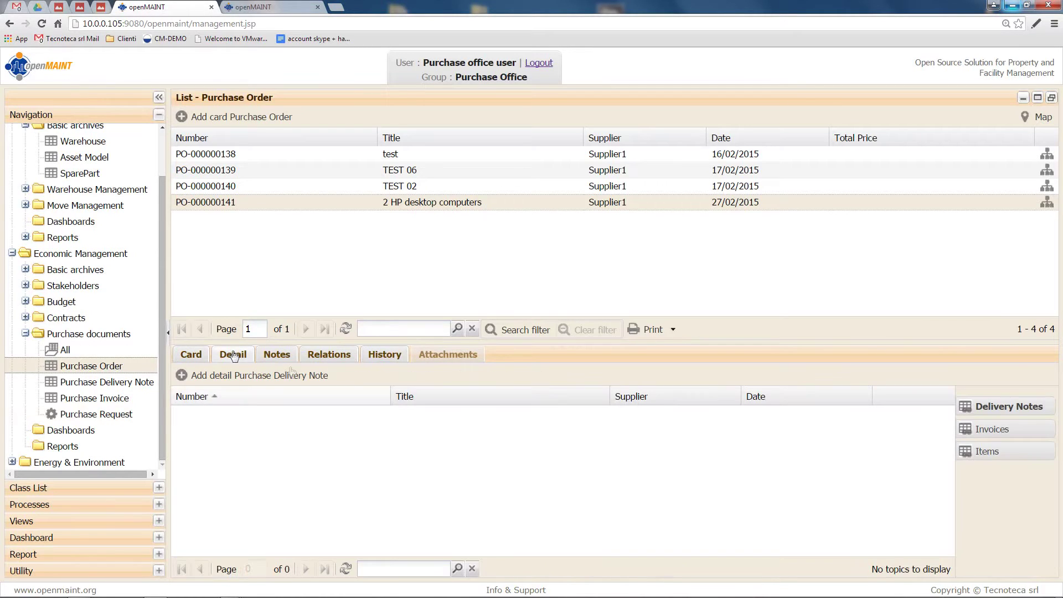
click(1000, 455)
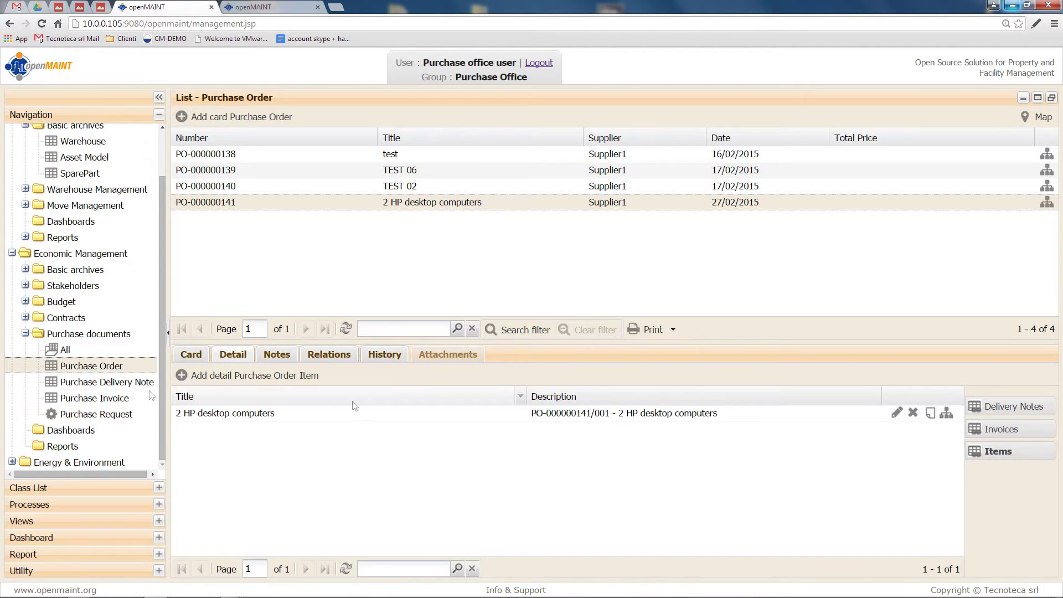
Return to the purchase request, start editing its delivery registration activity and open the delivery note rows.
click(92, 415)
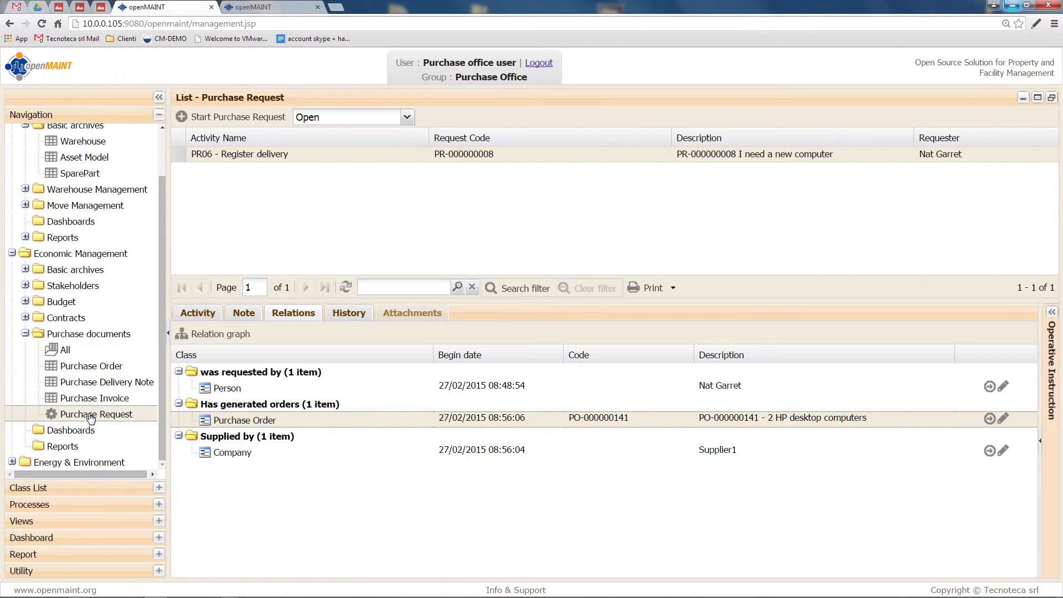
click(192, 314)
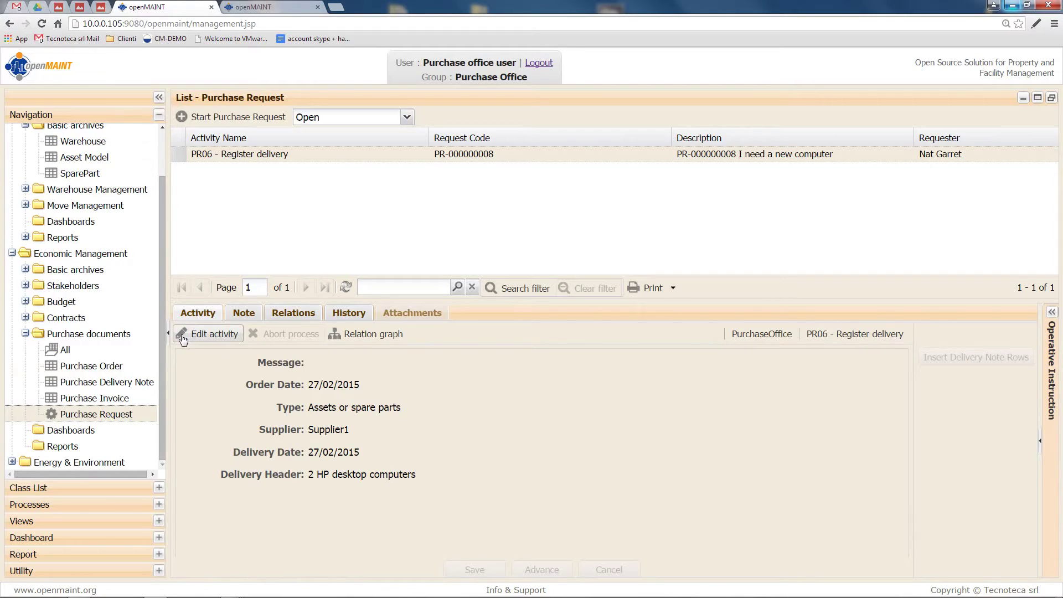
click(183, 336)
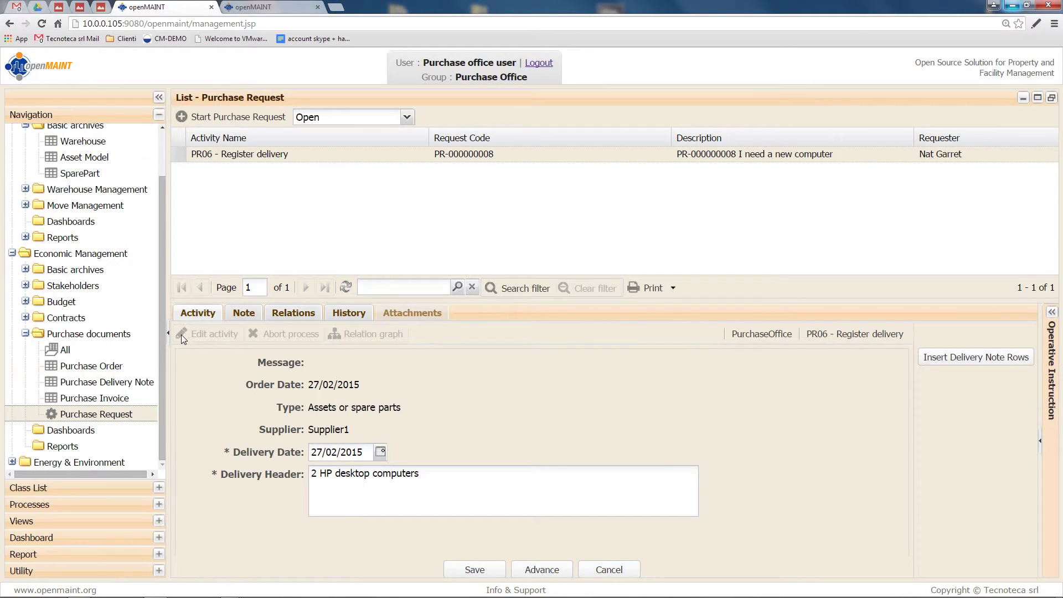
click(999, 359)
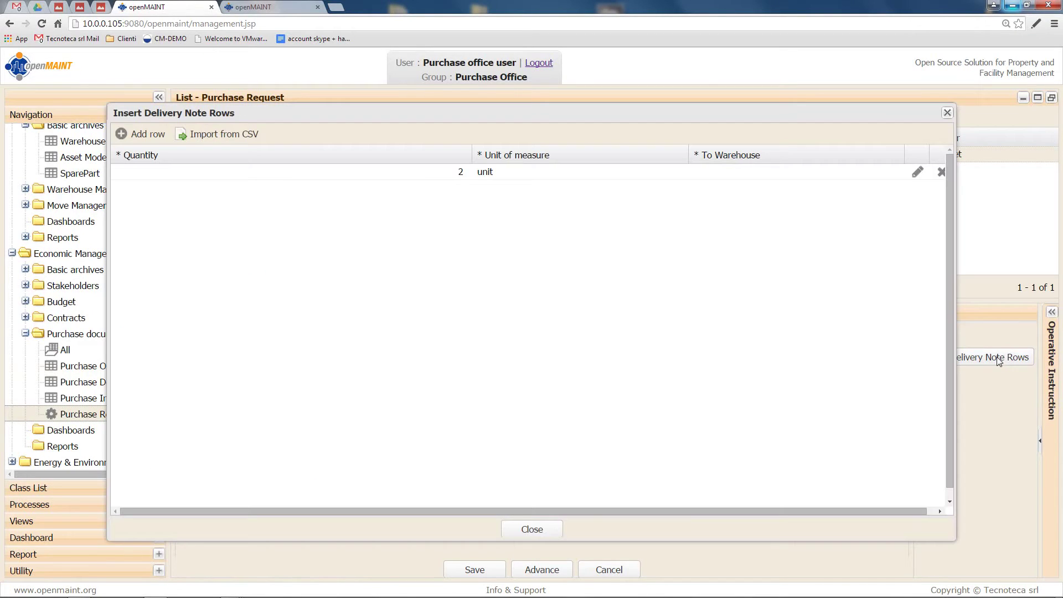
Try to assign the TechWRH01 warehouse to the delivery row directly in the grid.
click(780, 175)
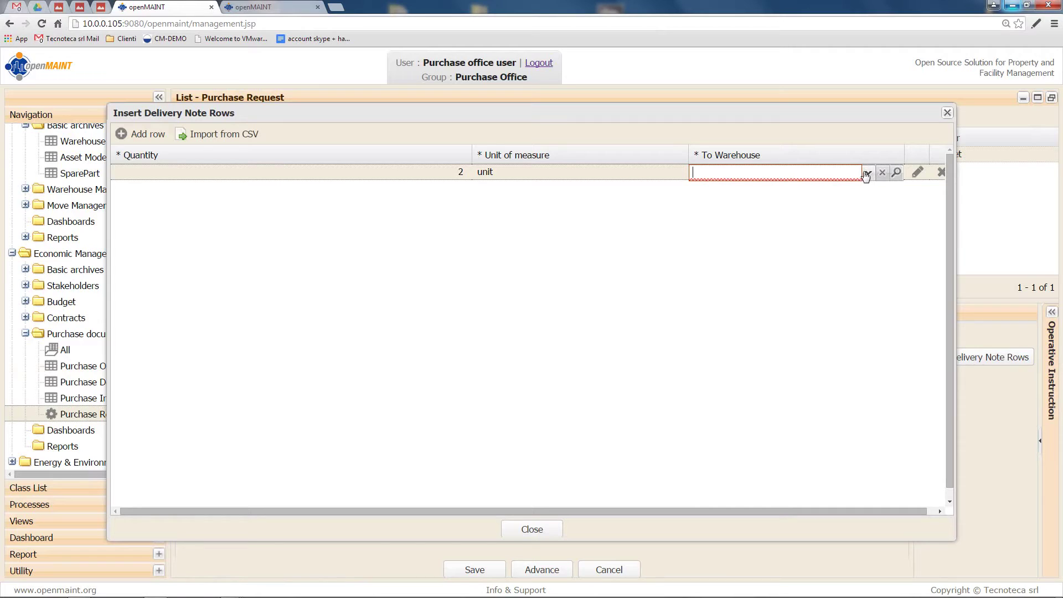
click(898, 173)
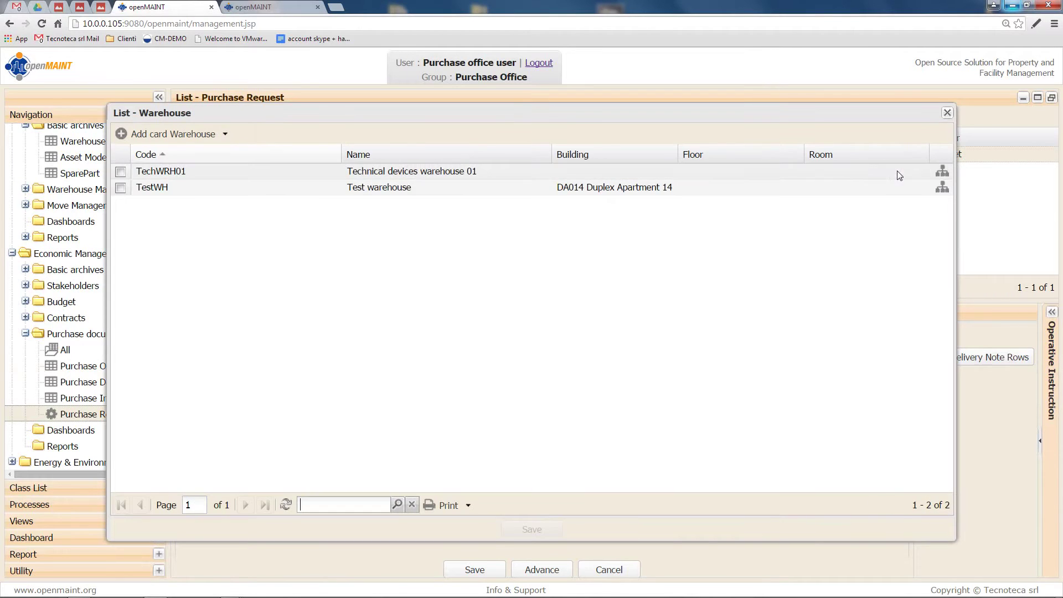
click(607, 171)
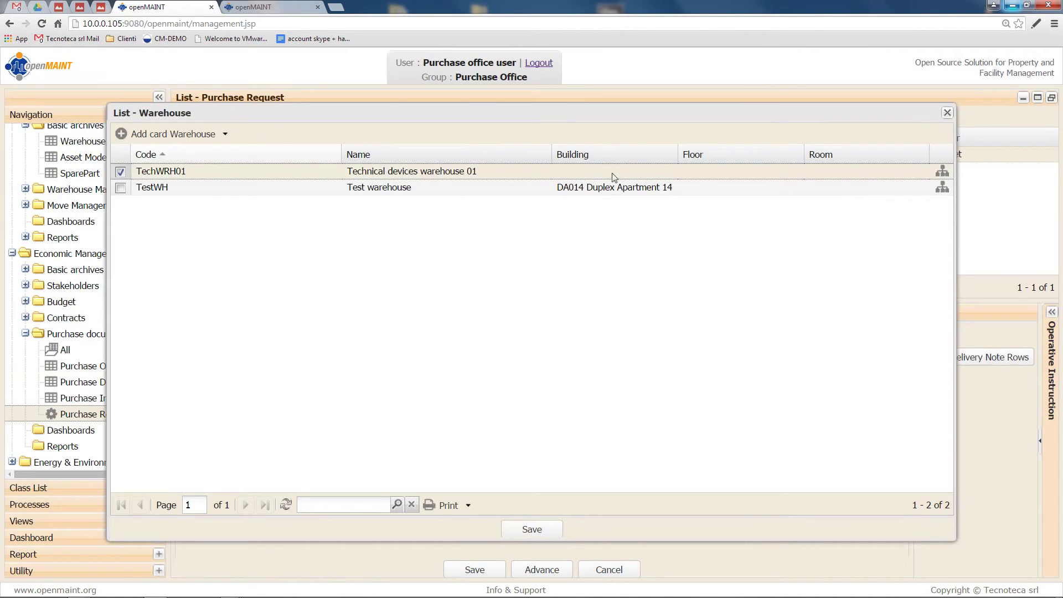
click(532, 530)
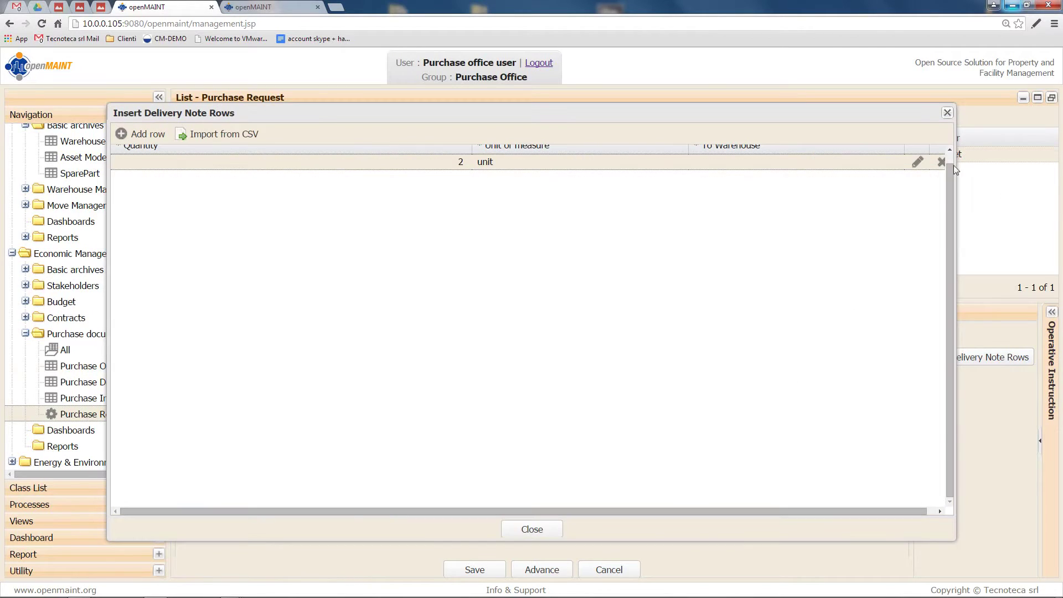
Set the delivery row's destination to TechWRH01-Technical devices warehouse 01 in its edit form, save it and advance the request.
click(920, 163)
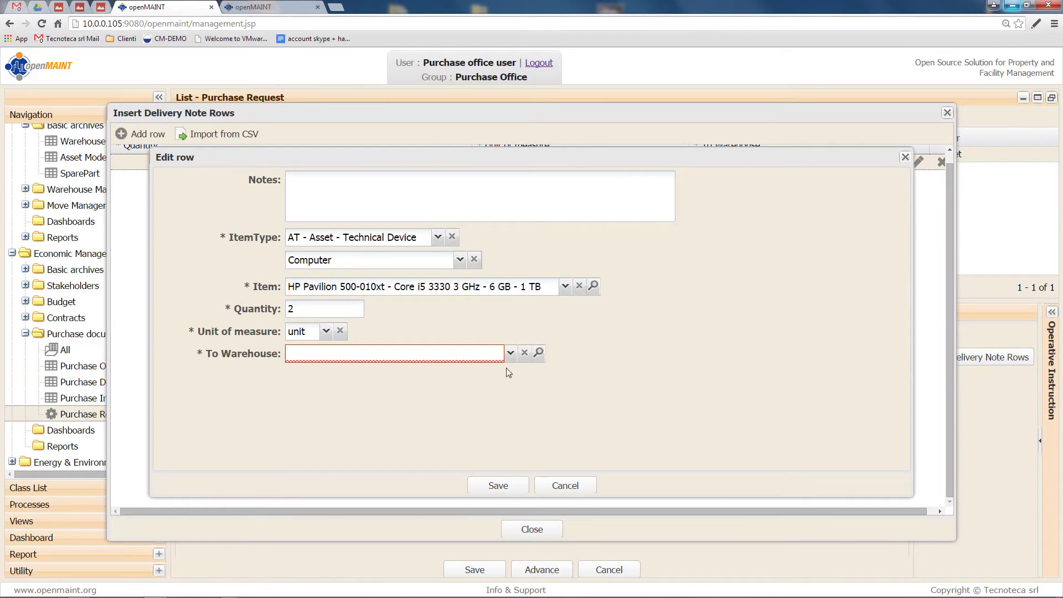
click(510, 353)
click(489, 373)
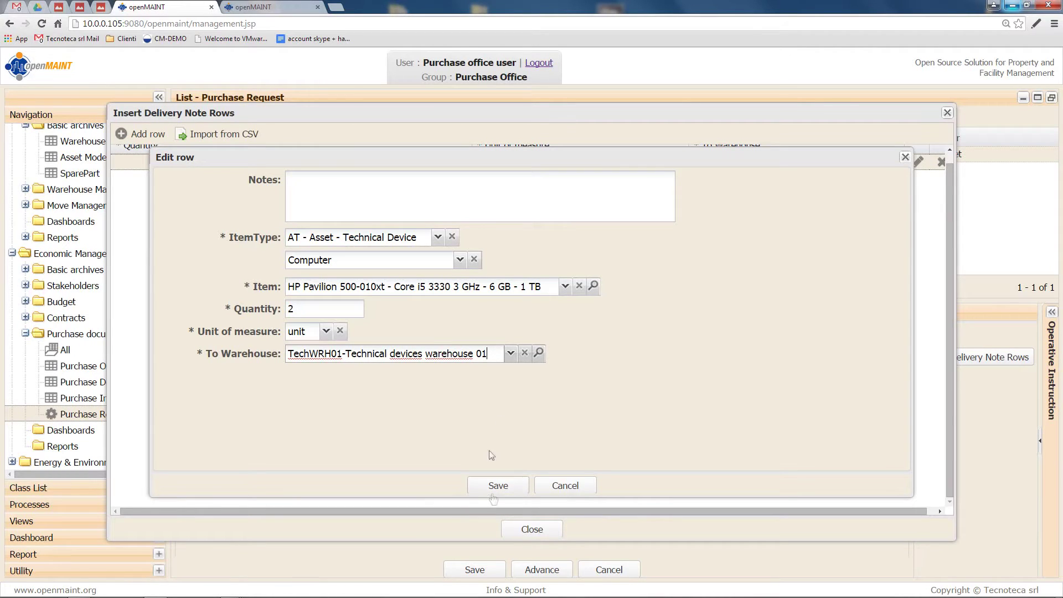
click(498, 486)
click(528, 530)
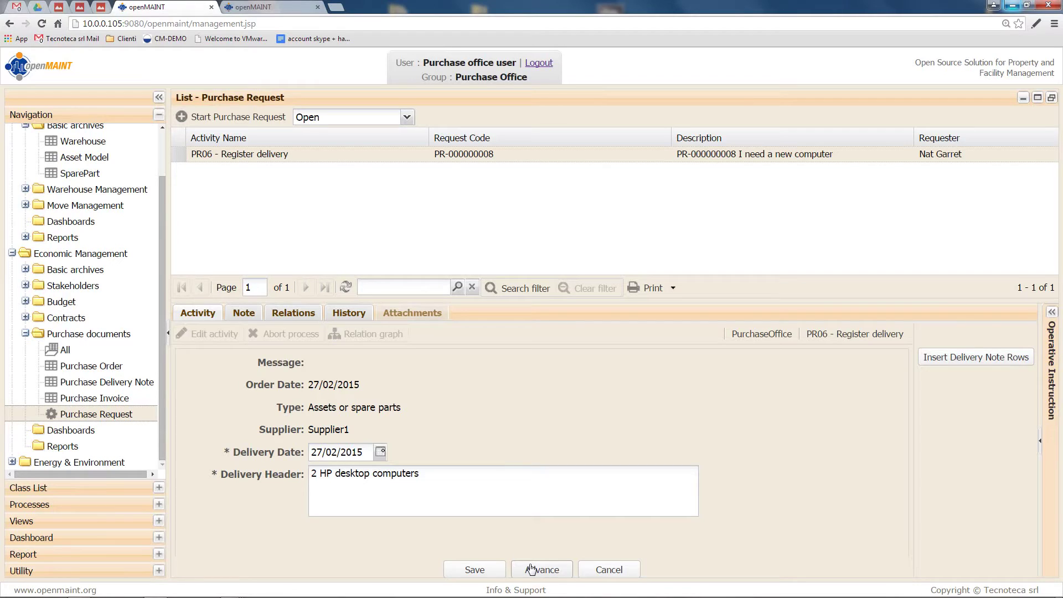
click(531, 570)
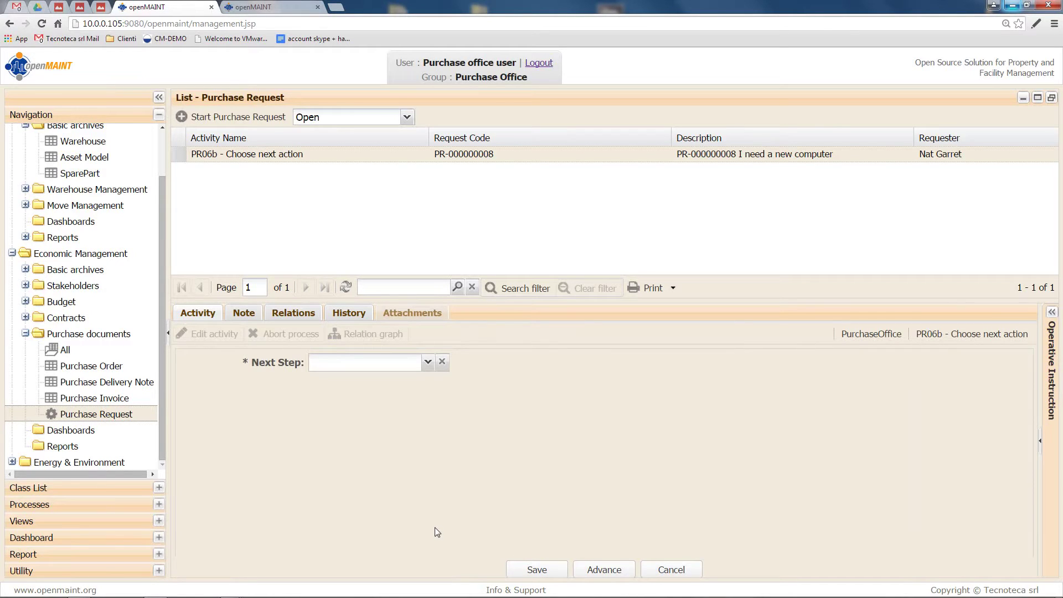
Choose Register invoice as the request's next step and advance it.
click(424, 362)
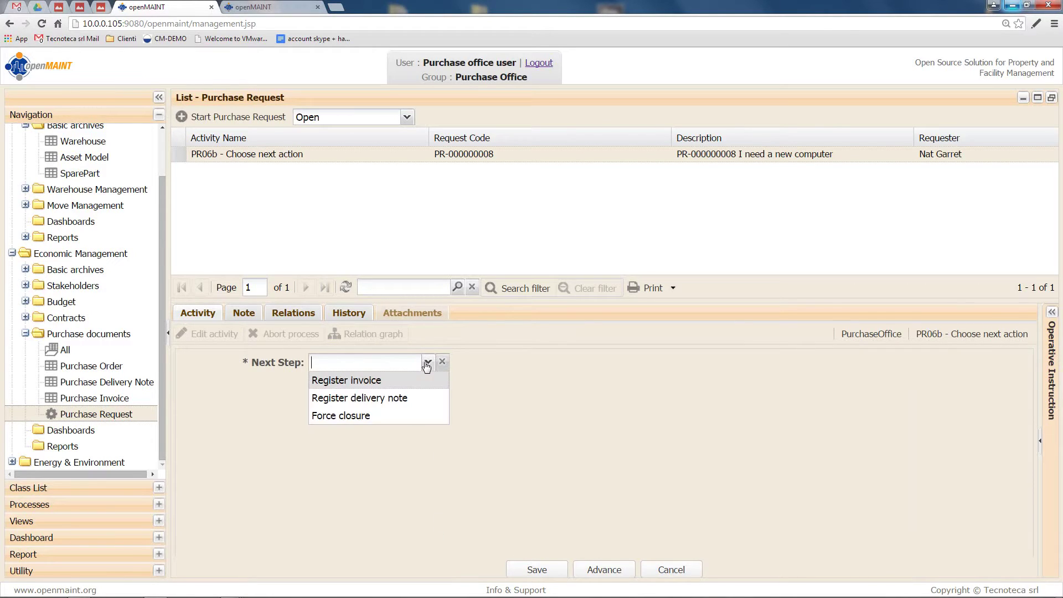
click(413, 385)
click(592, 571)
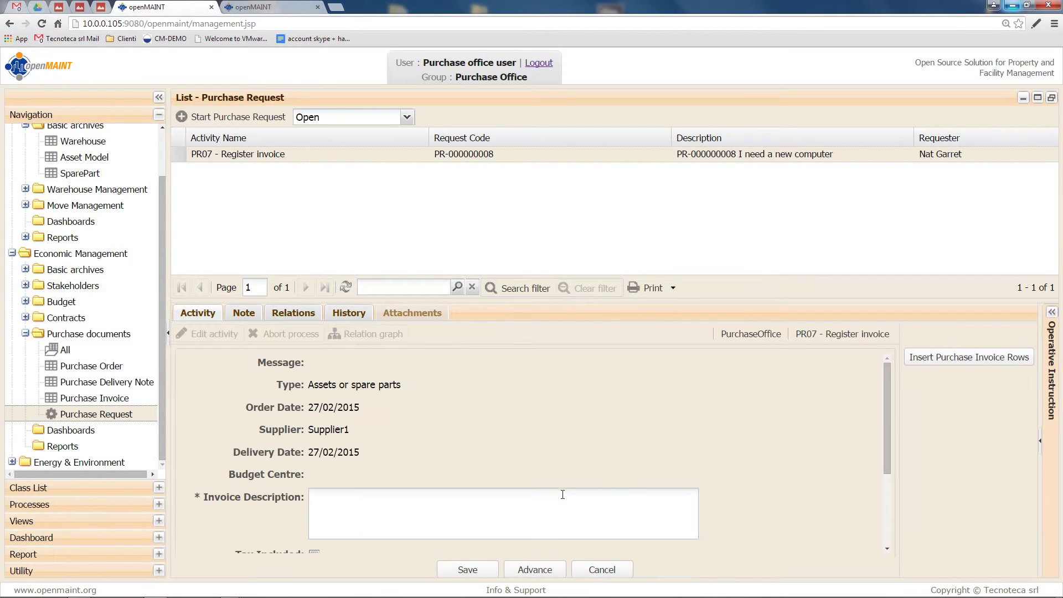
Fill in the invoice with the description "invoice n.001", total amount 1000 and invoice date 27/02/2015.
scroll(460, 466, down, 1)
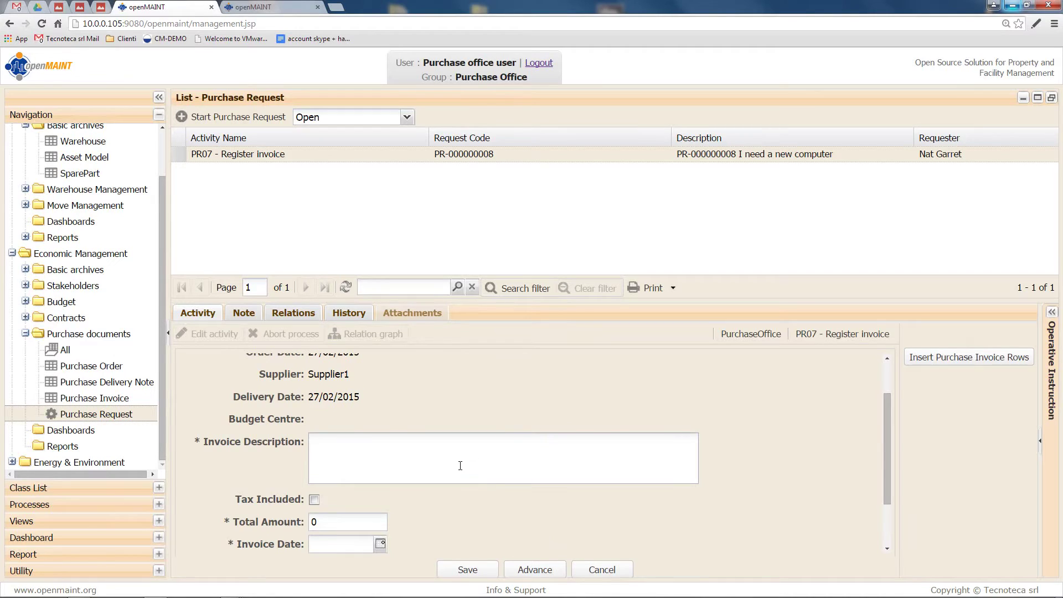
text(ino)
key(BackSpace)
text(voice n.001)
double_click(327, 521)
text(1000)
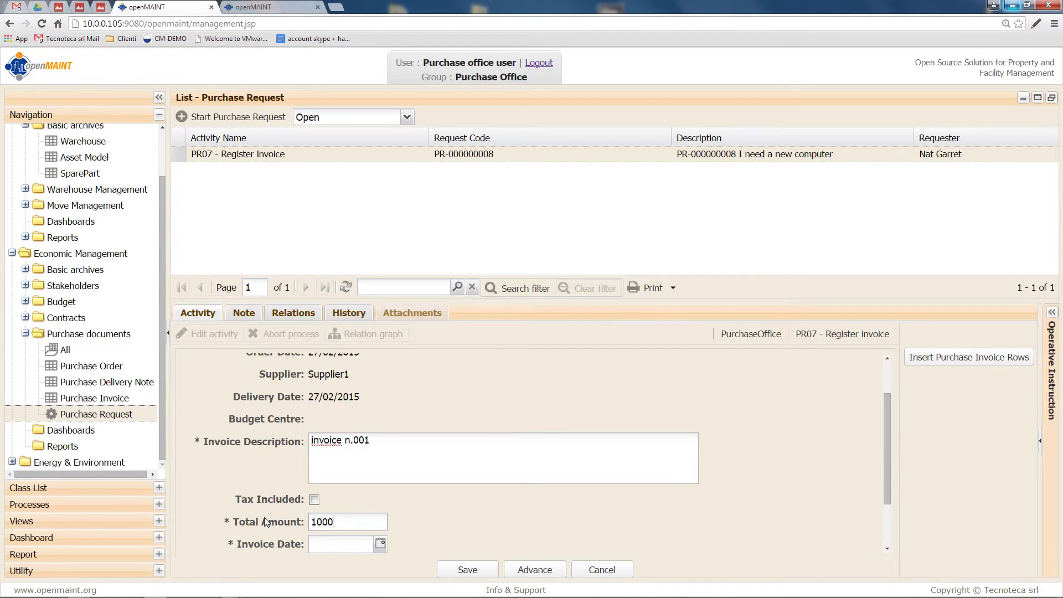
click(381, 545)
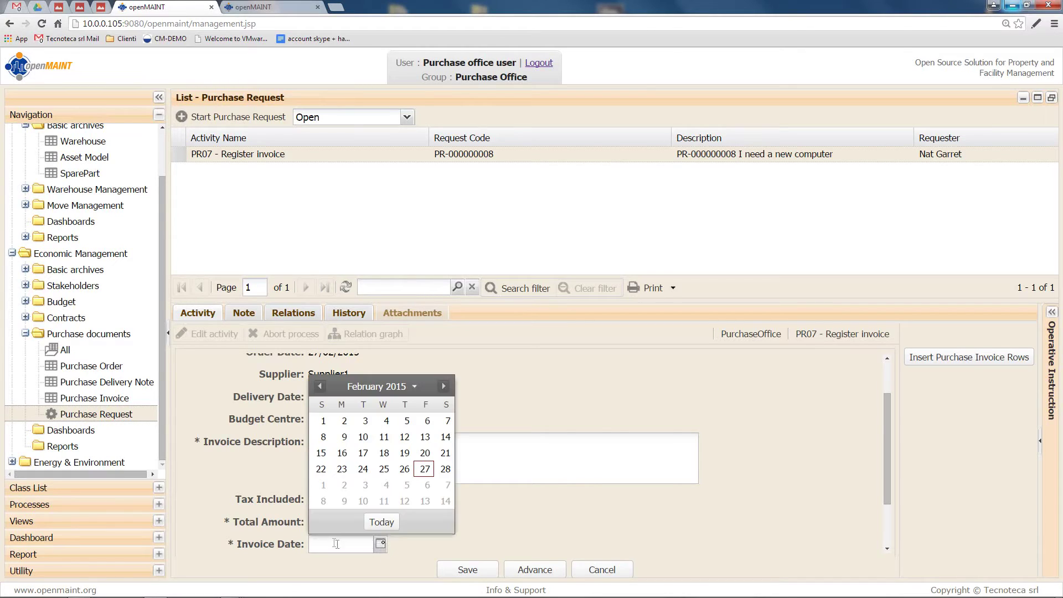
click(382, 523)
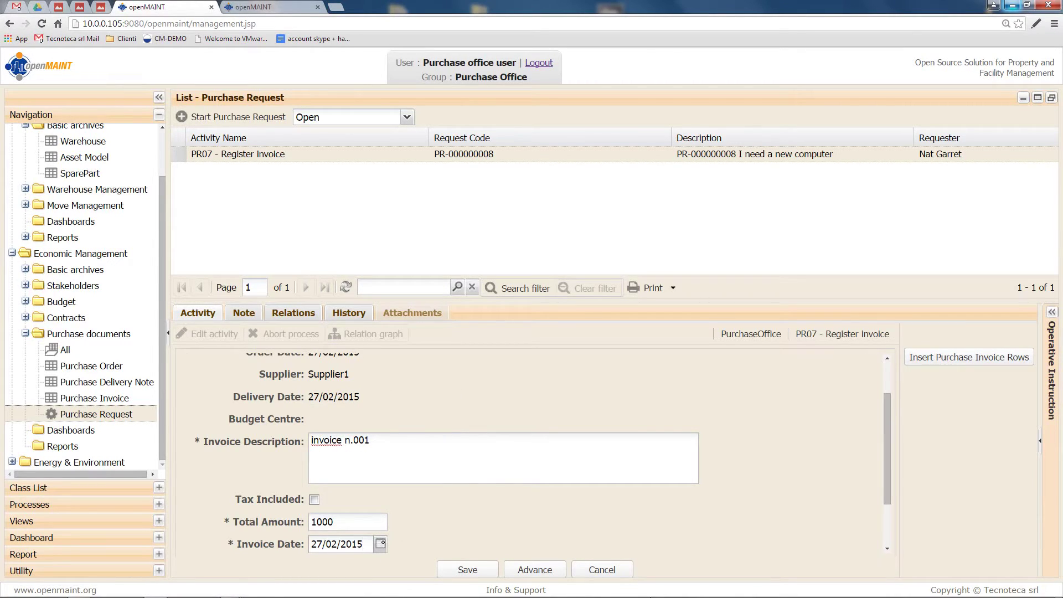
Review and save the purchase invoice row for the 2 HP desktop computers, and advance the request past invoice registration.
click(921, 359)
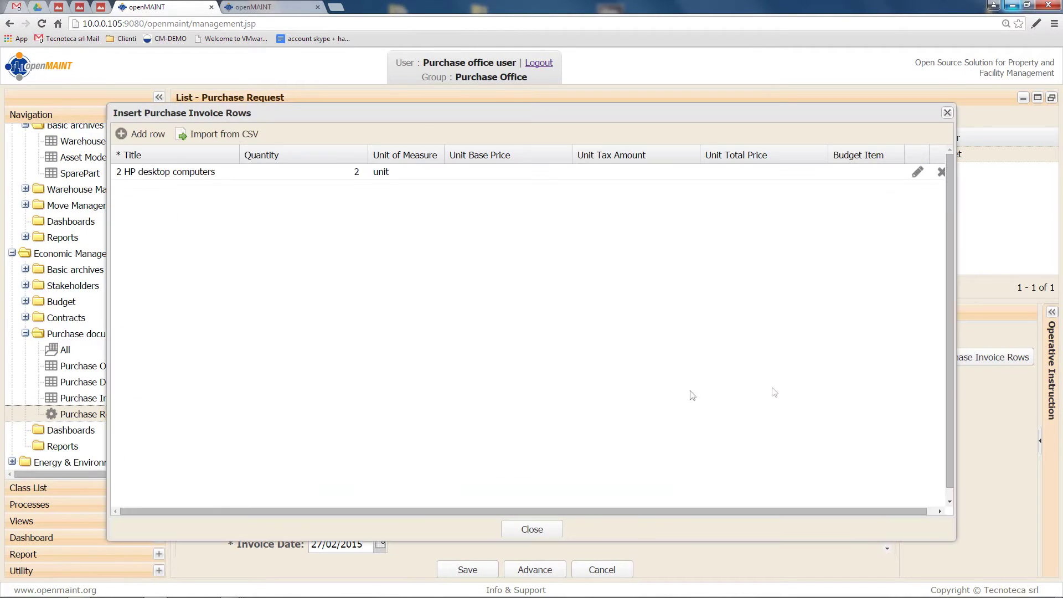
click(918, 172)
scroll(622, 275, down, 1)
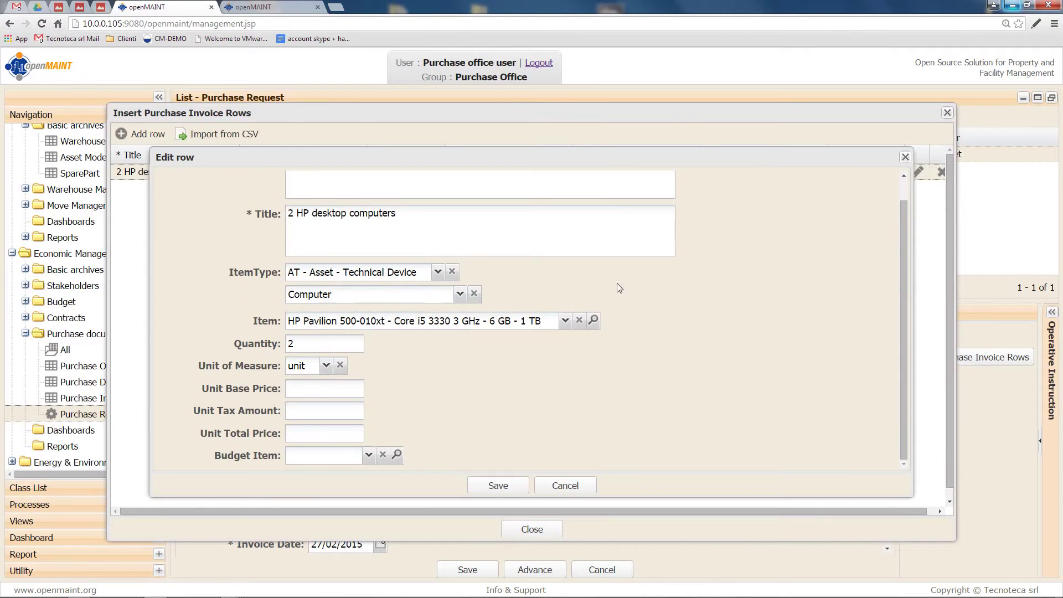
scroll(629, 324, up, 1)
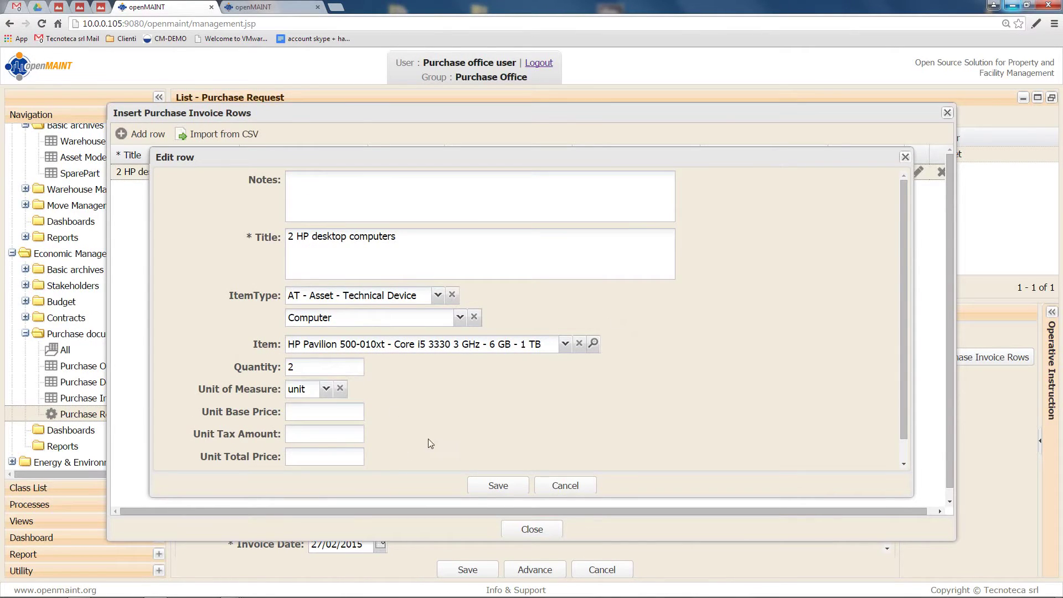
click(493, 488)
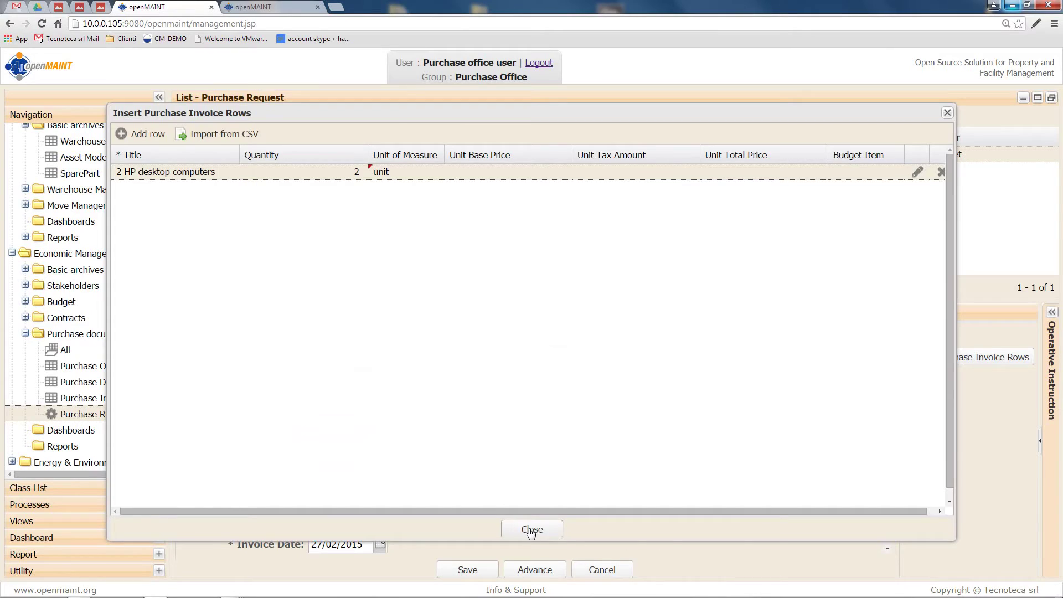
click(529, 532)
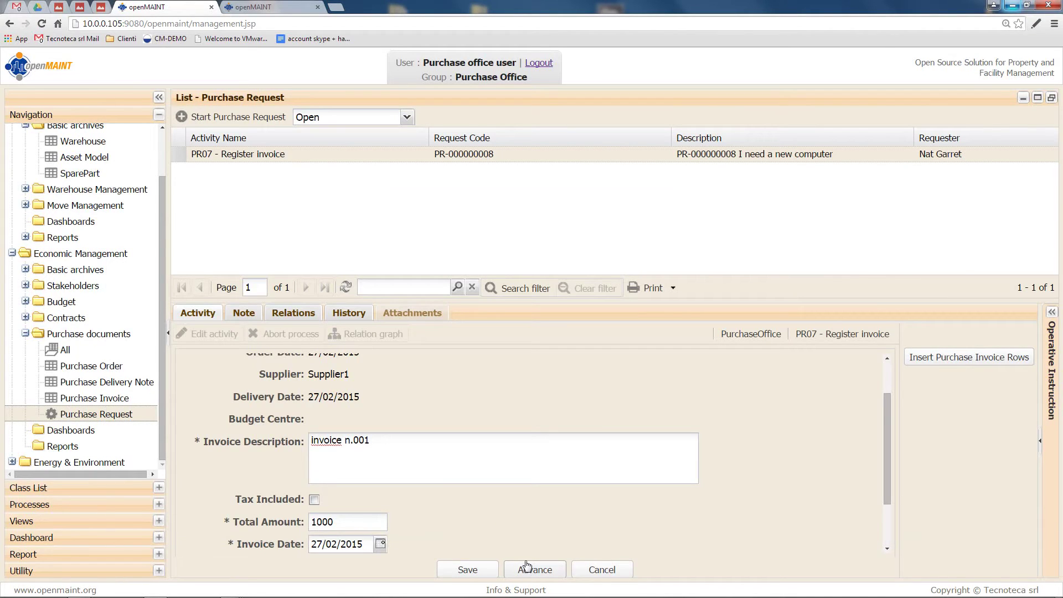
click(527, 568)
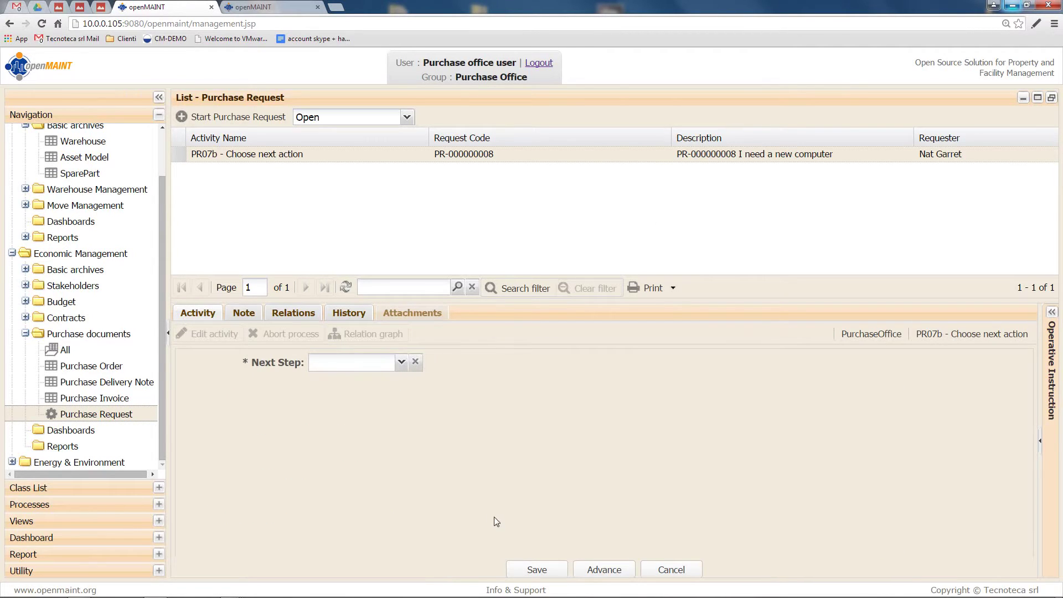
Select the next action following the invoice registration and advance the request, doing so for two consecutive choices.
click(401, 362)
click(394, 397)
click(589, 567)
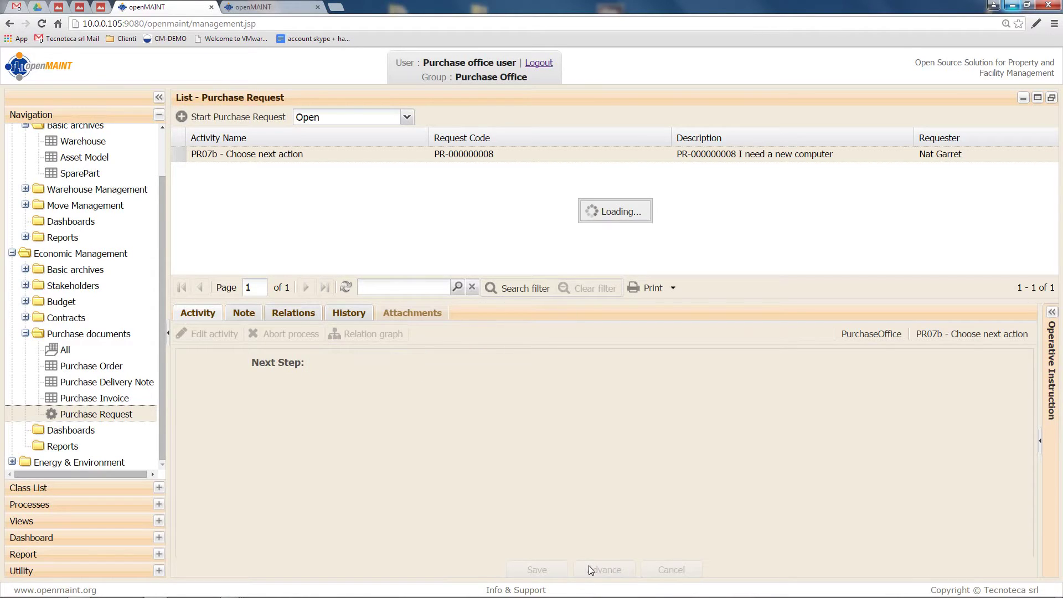
click(390, 362)
click(379, 383)
click(597, 570)
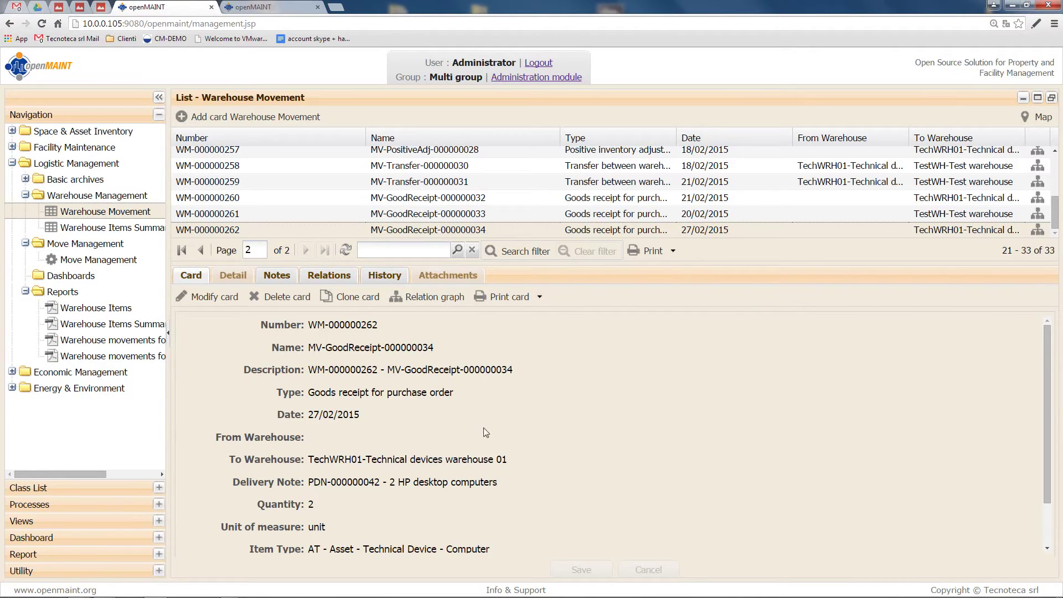
Examine the details of goods receipt movement WM-000000262 and its entry in the Warehouse Items report.
scroll(511, 430, down, 2)
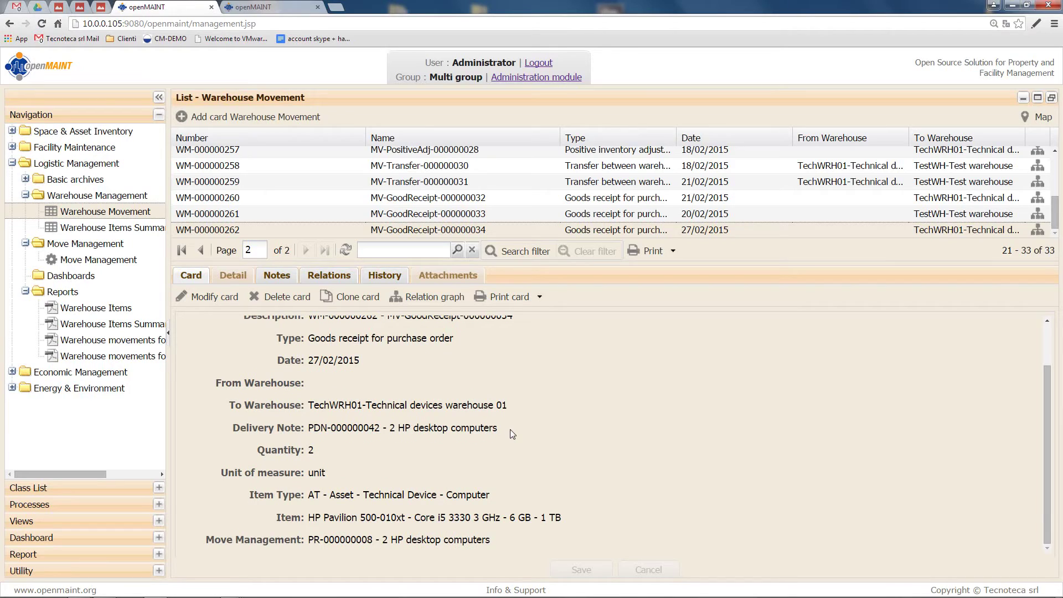
scroll(511, 430, up, 2)
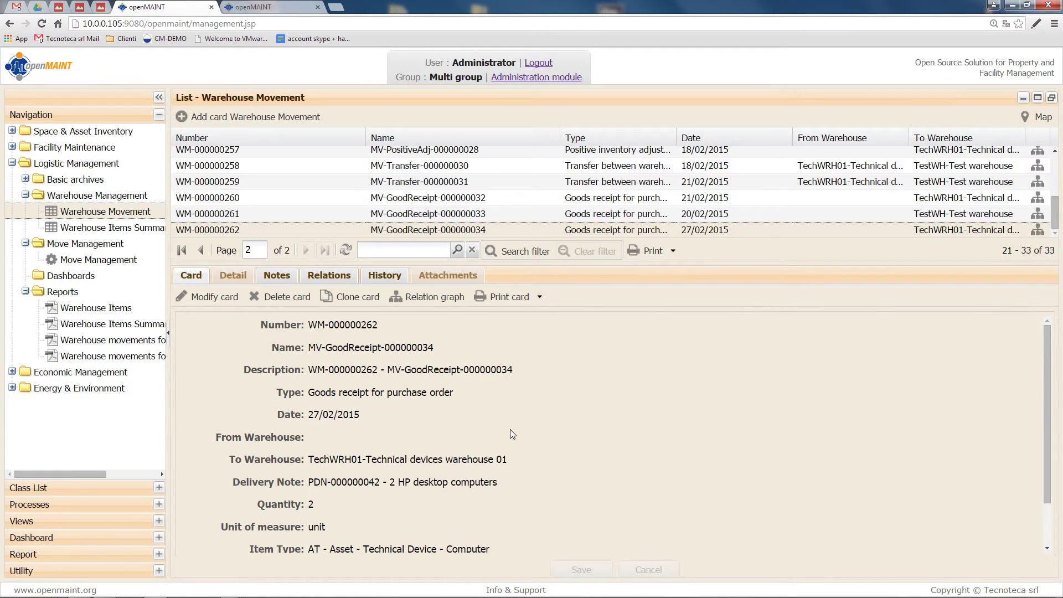
click(113, 307)
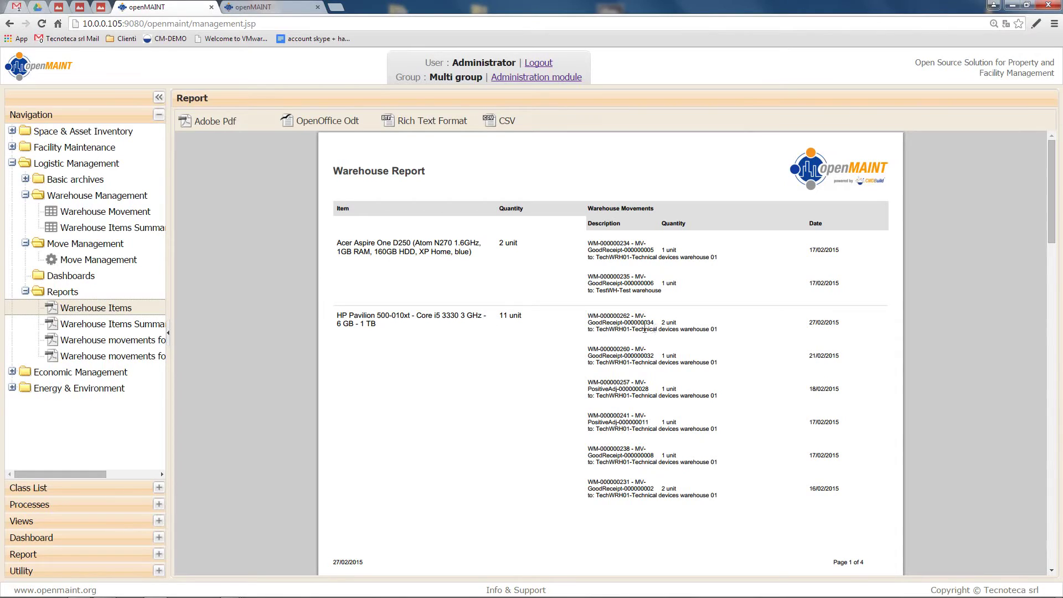
mouse_move(660, 324)
mouse_down()
mouse_move(677, 322)
mouse_move(658, 324)
mouse_up()
Open the move management process for the goods receipt, edit its Create assets activity and display the asset rows.
click(97, 260)
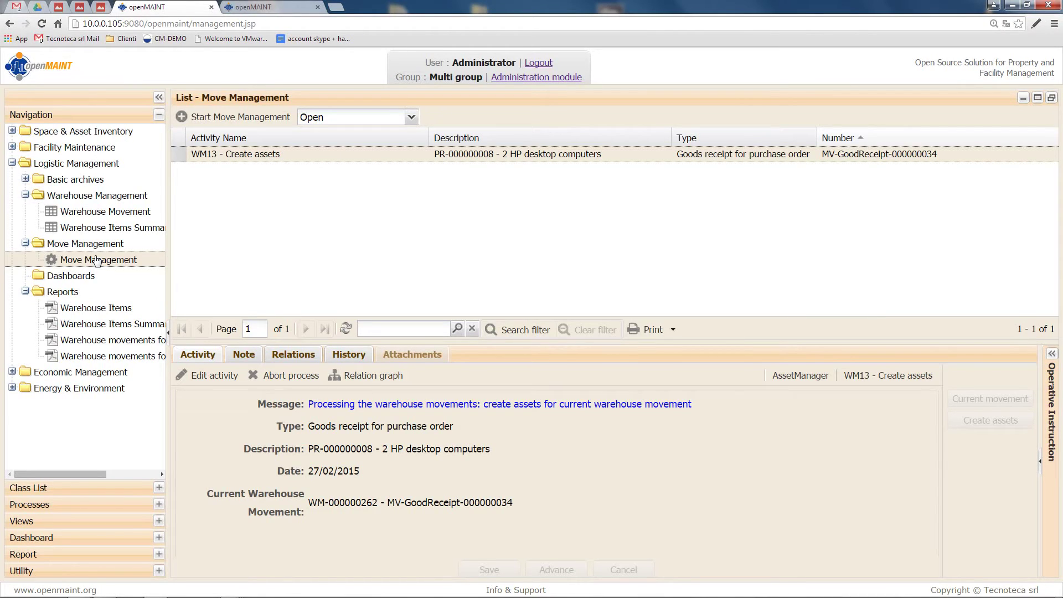
click(188, 377)
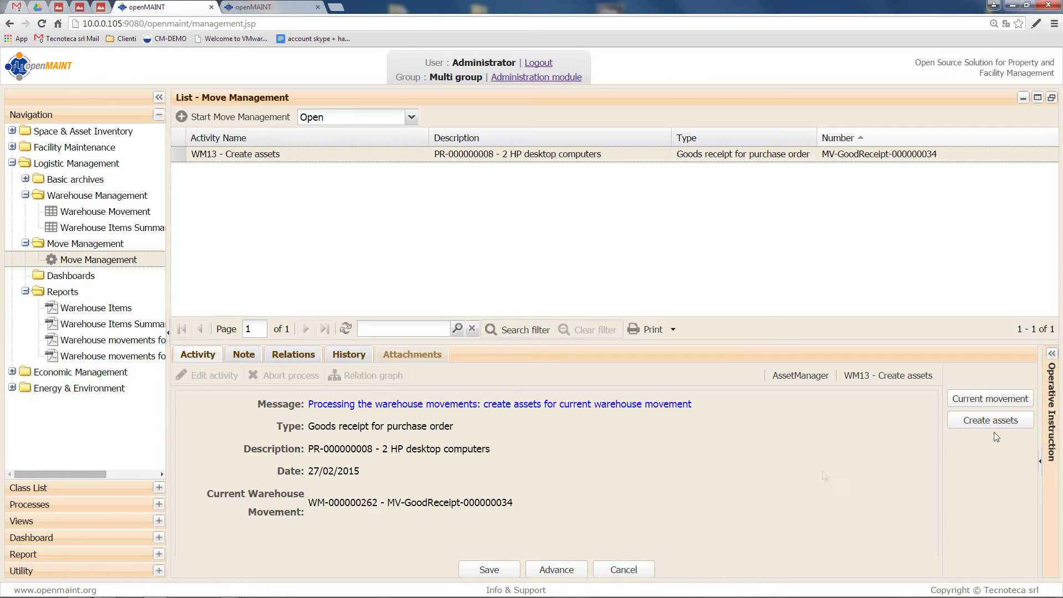
click(1006, 423)
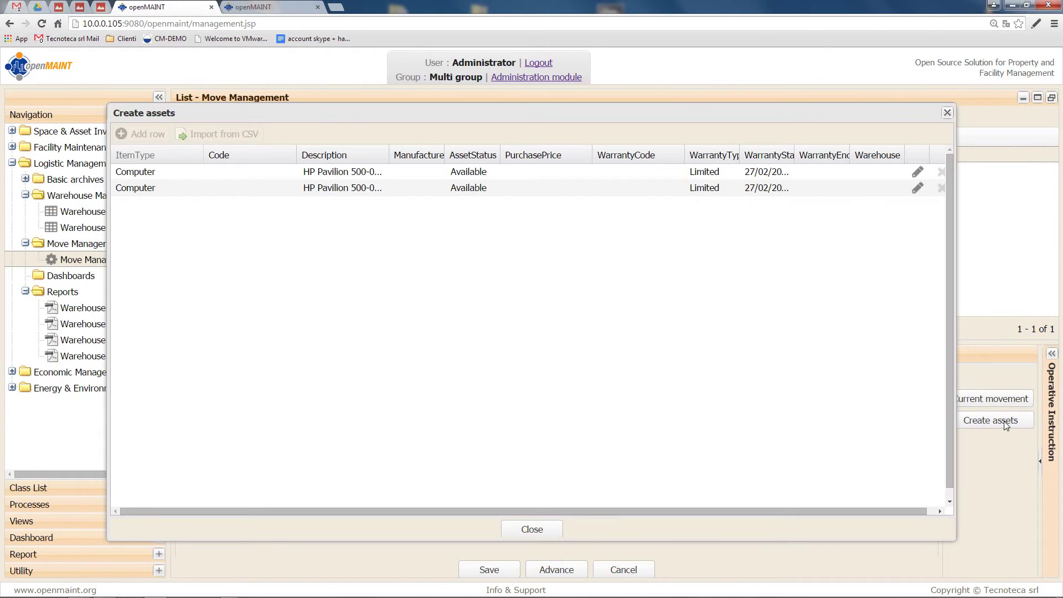
Assign the code 789-666 to the first computer asset and 789-624 to the second.
click(249, 172)
text(789)
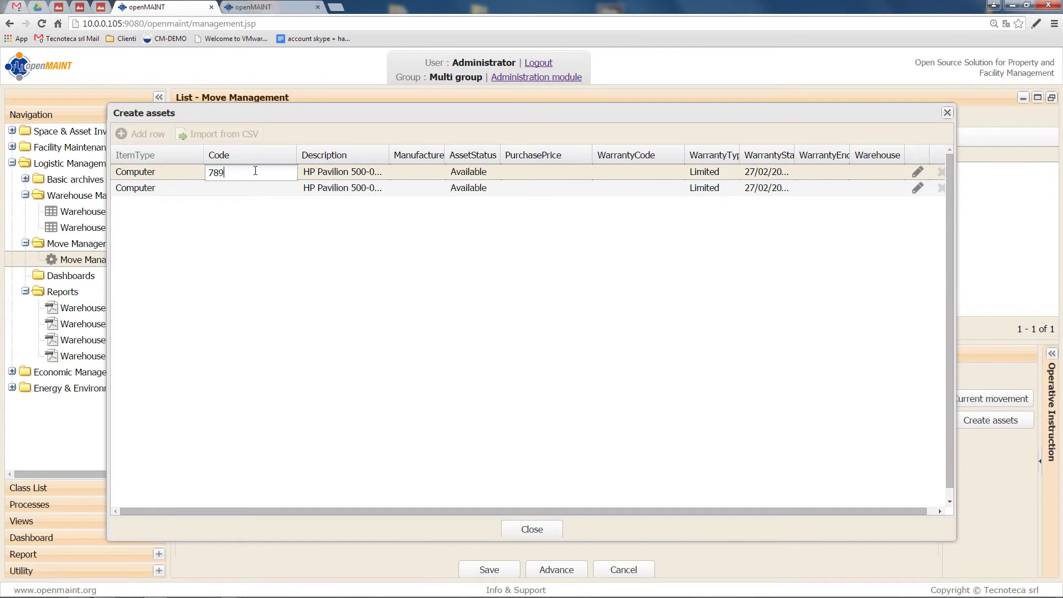
text(-666)
click(234, 187)
text(789)
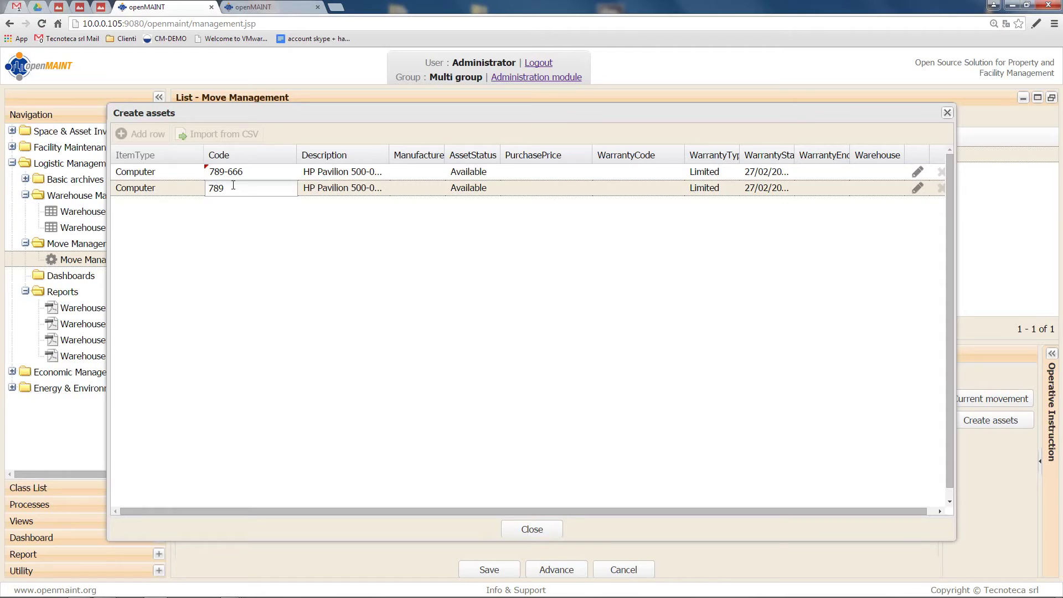
text(-624)
click(838, 172)
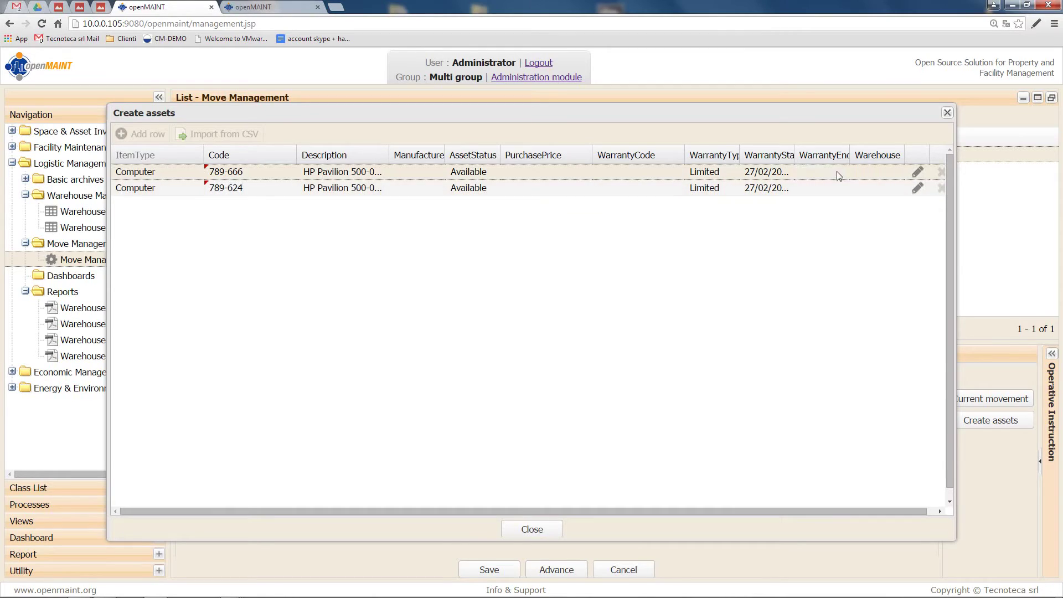
Enter a warranty end date of 27 February for both computer assets and advance the goods receipt process.
click(843, 174)
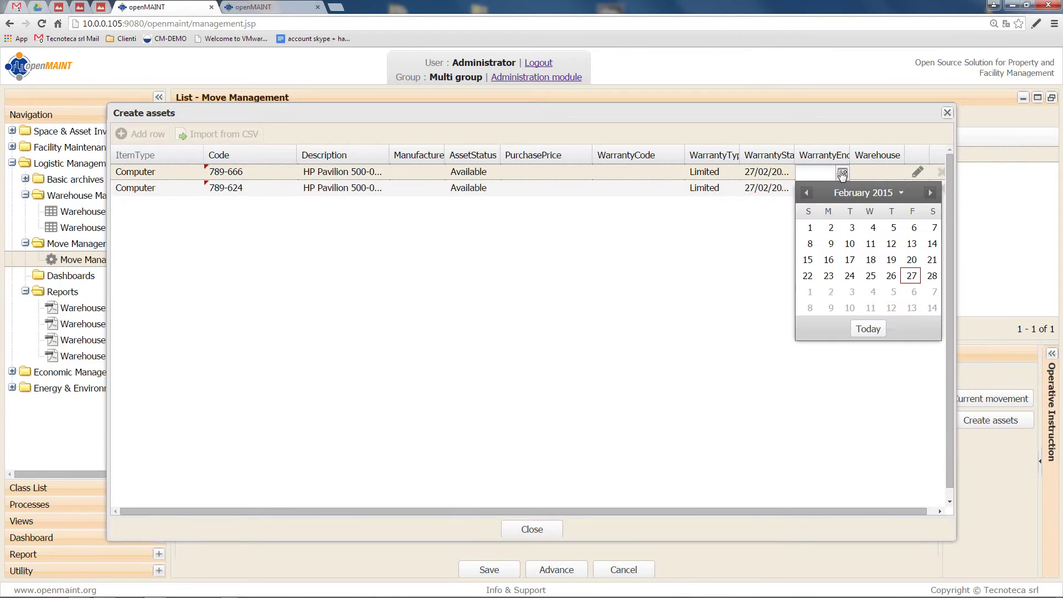
click(868, 329)
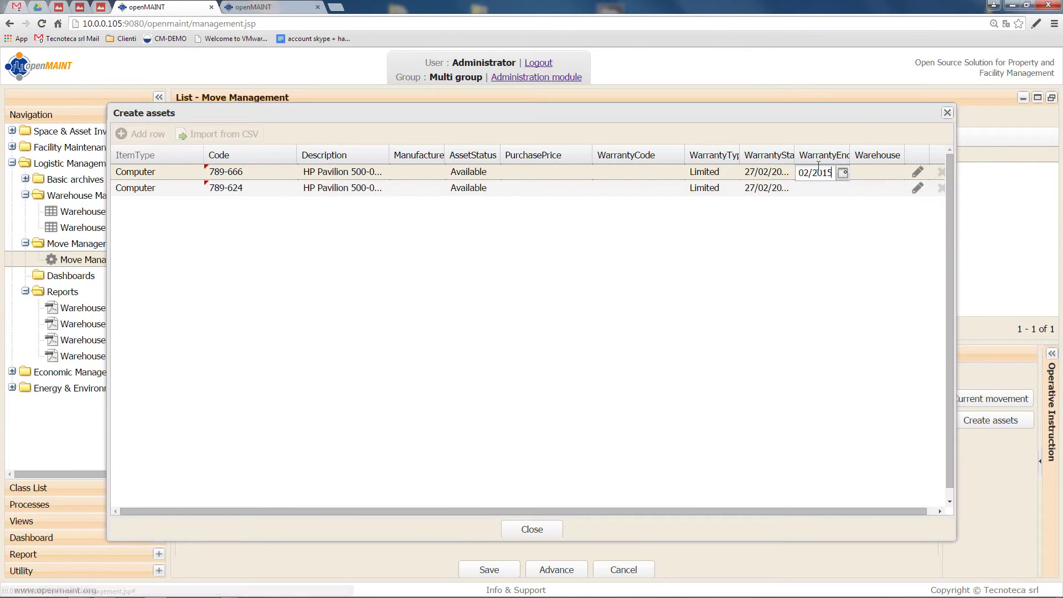
click(842, 190)
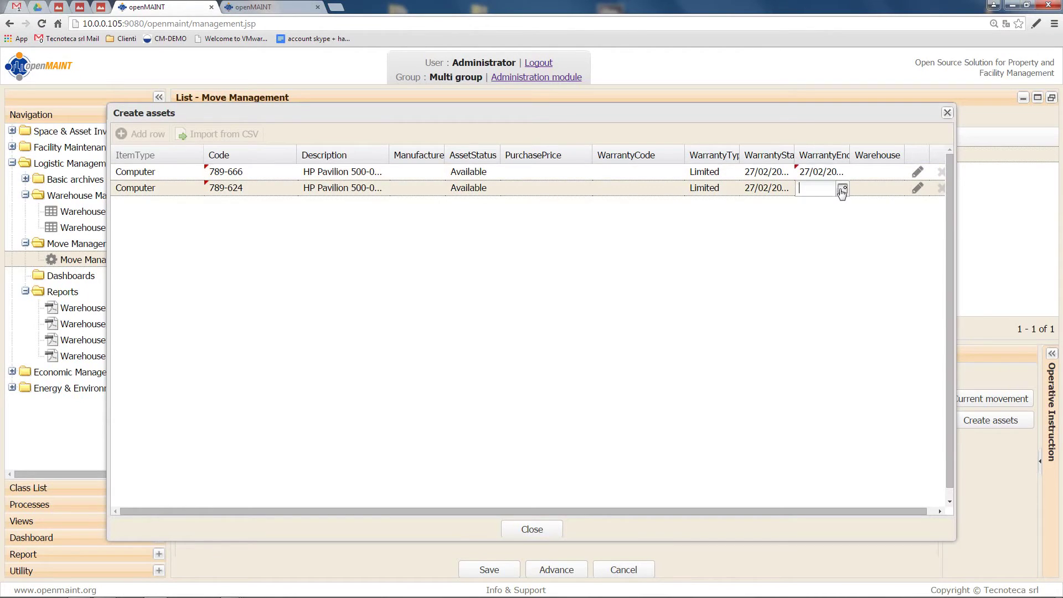
click(842, 191)
click(870, 344)
text(7)
click(526, 532)
click(561, 572)
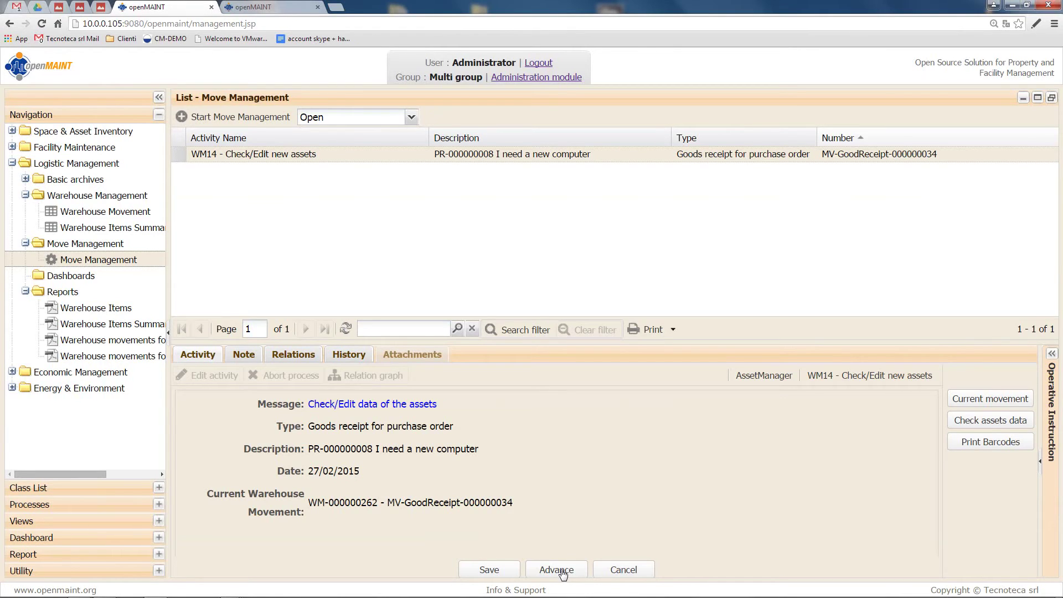
Examine the relations of the goods receipt process and of its warehouse movement WM-000000262, including the linked computer assets.
click(304, 357)
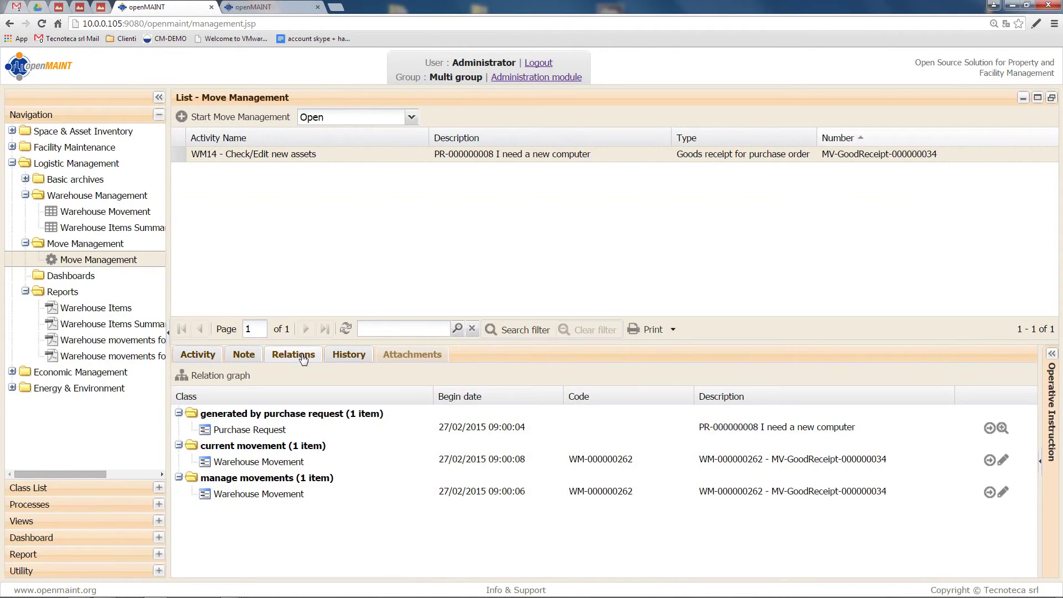
click(524, 495)
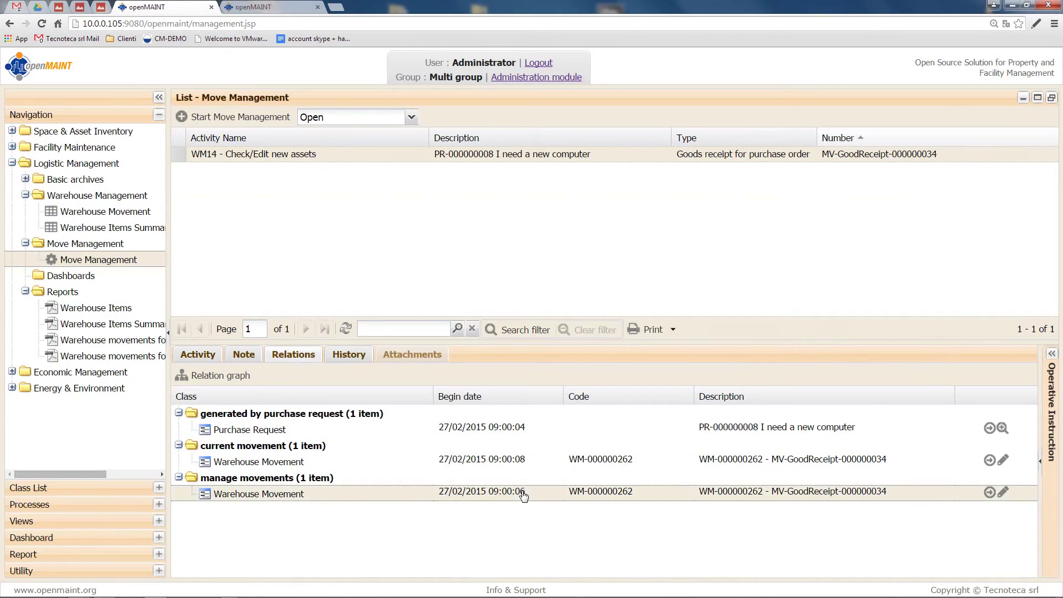
double_click(524, 494)
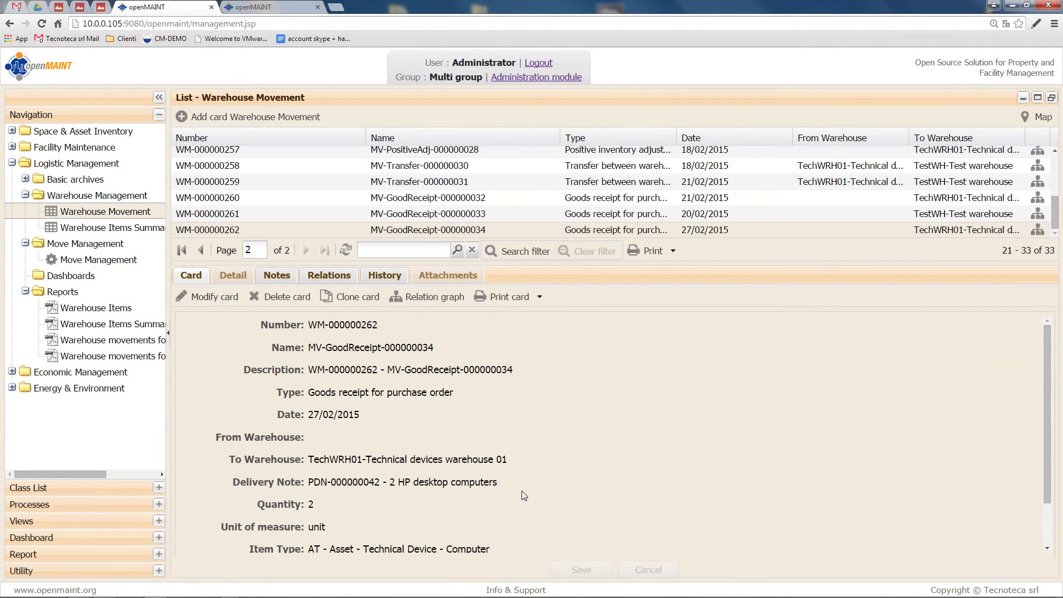
click(330, 280)
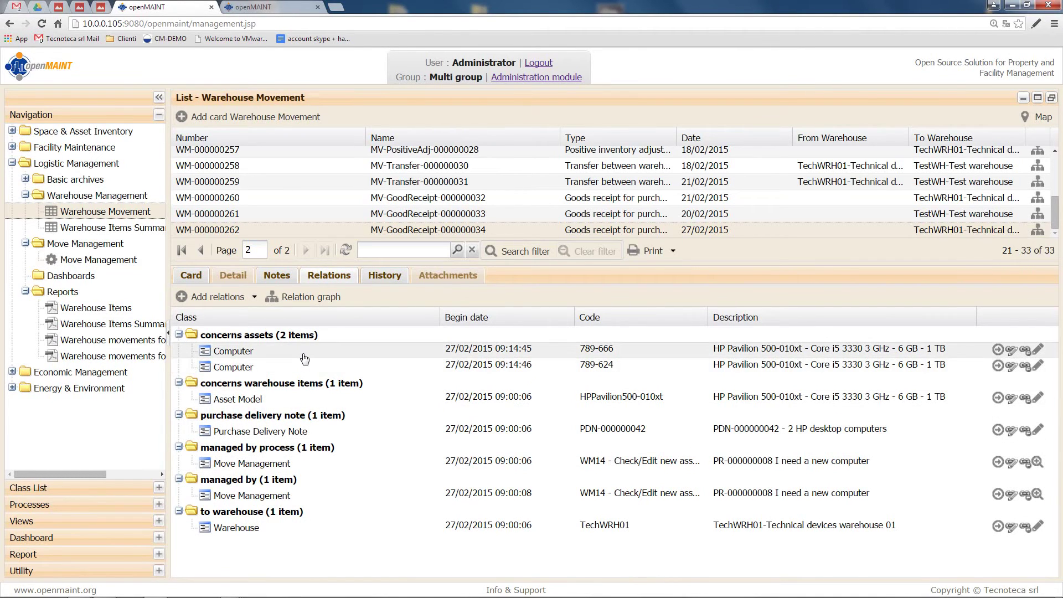
Review the new computers' data in the goods receipt's Check/Edit new assets activity and advance the process.
click(121, 262)
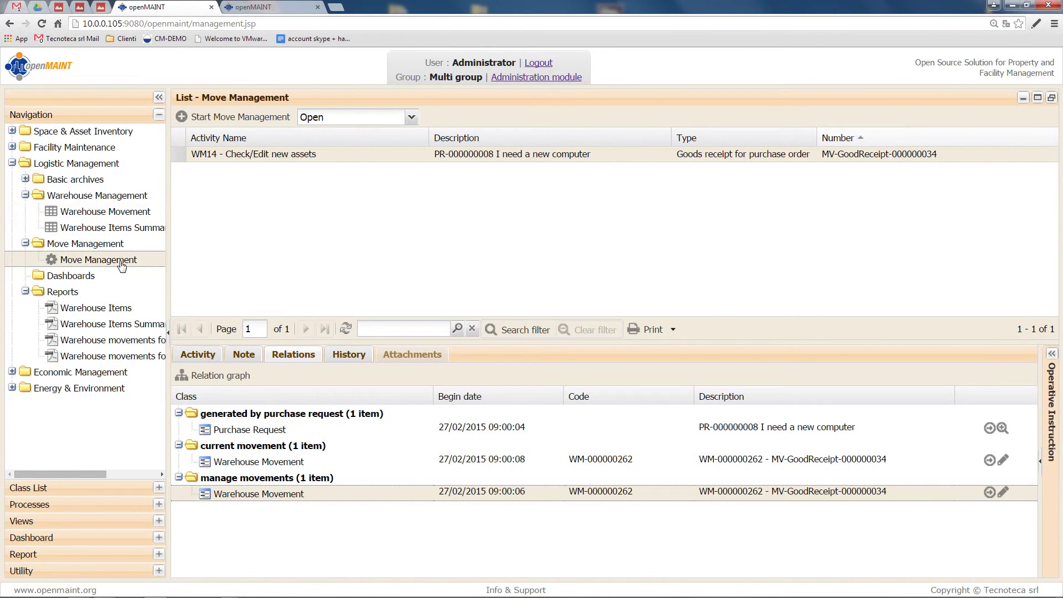
click(191, 357)
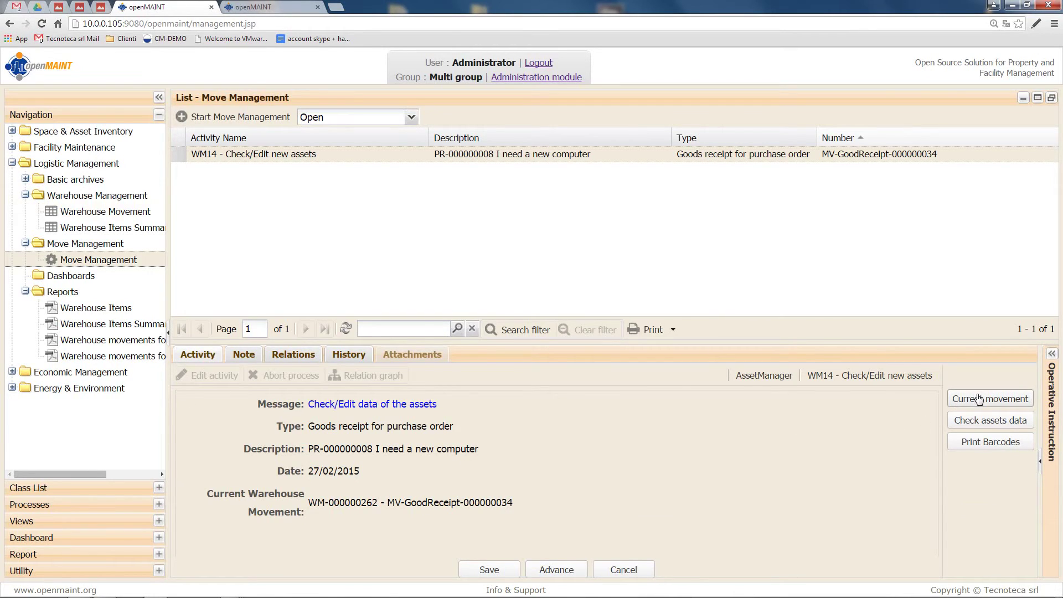
click(984, 421)
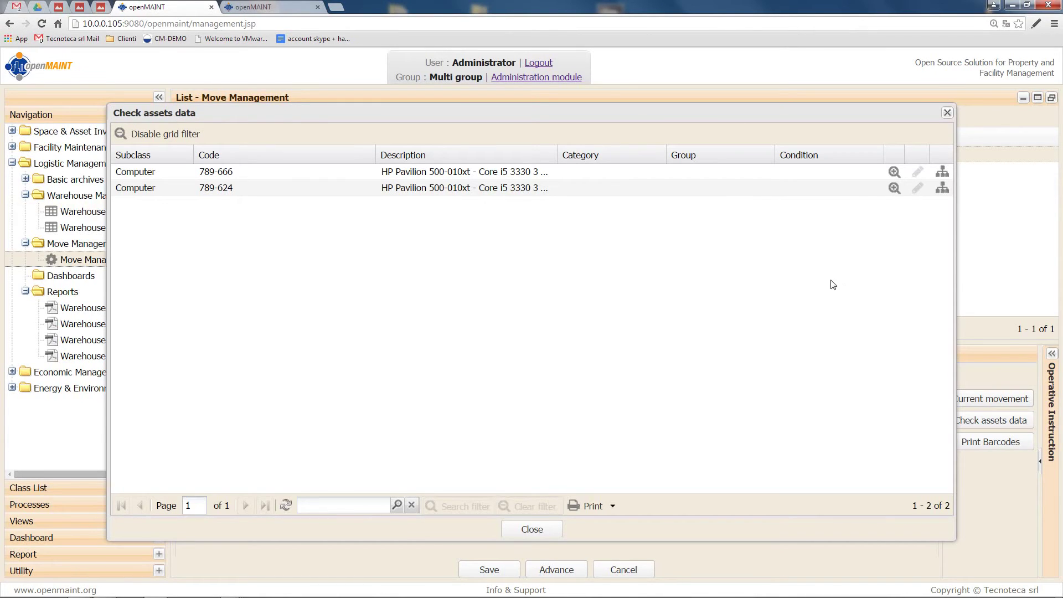
click(529, 531)
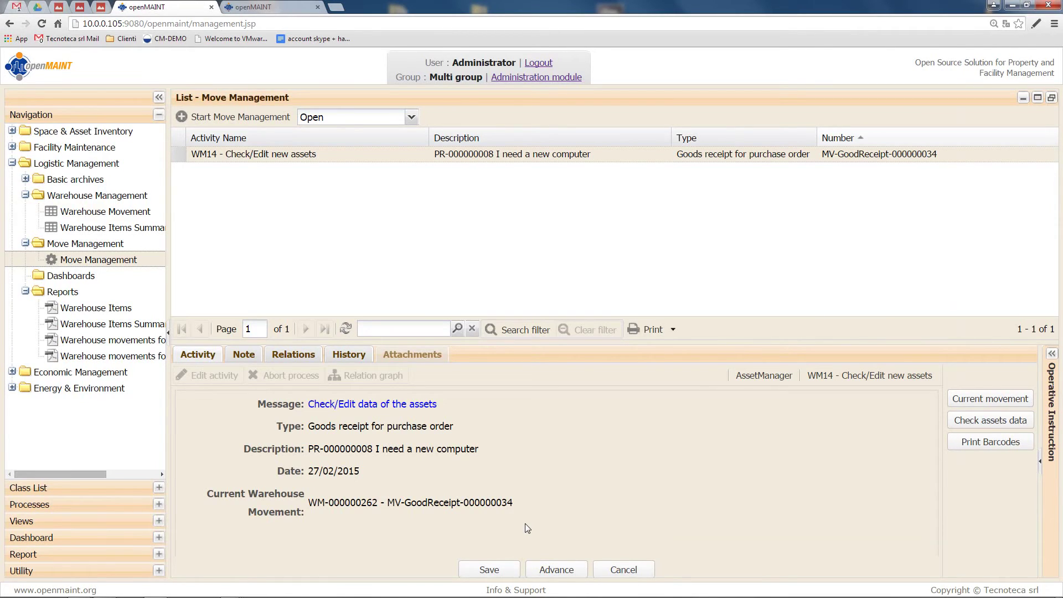
click(552, 571)
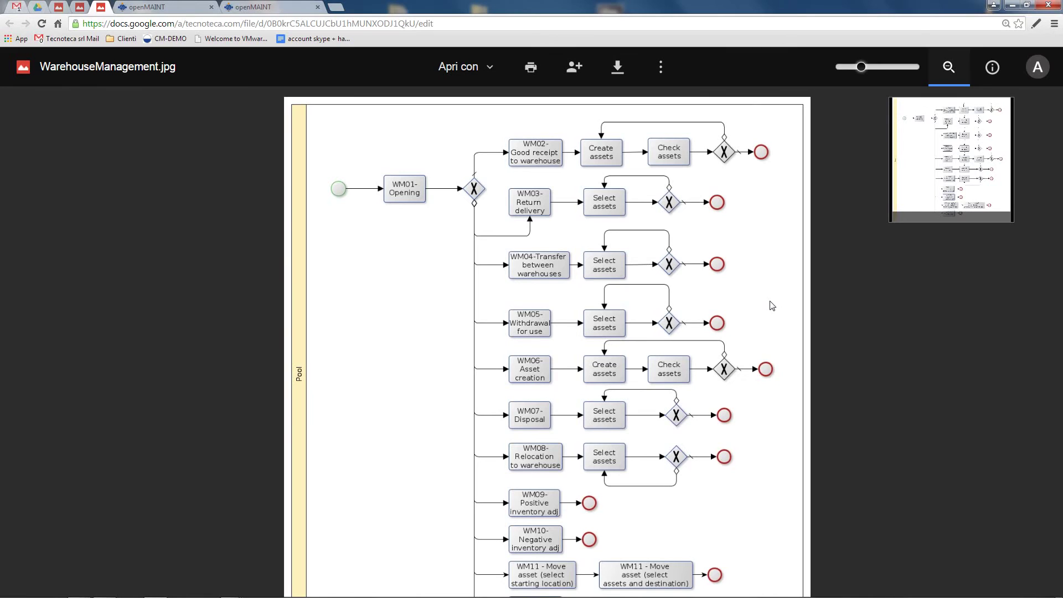
Back in openMAINT, open a move process of type Picking from warehouse for use, described as "collect one HP desktop computer", and advance it.
scroll(772, 305, down, 1)
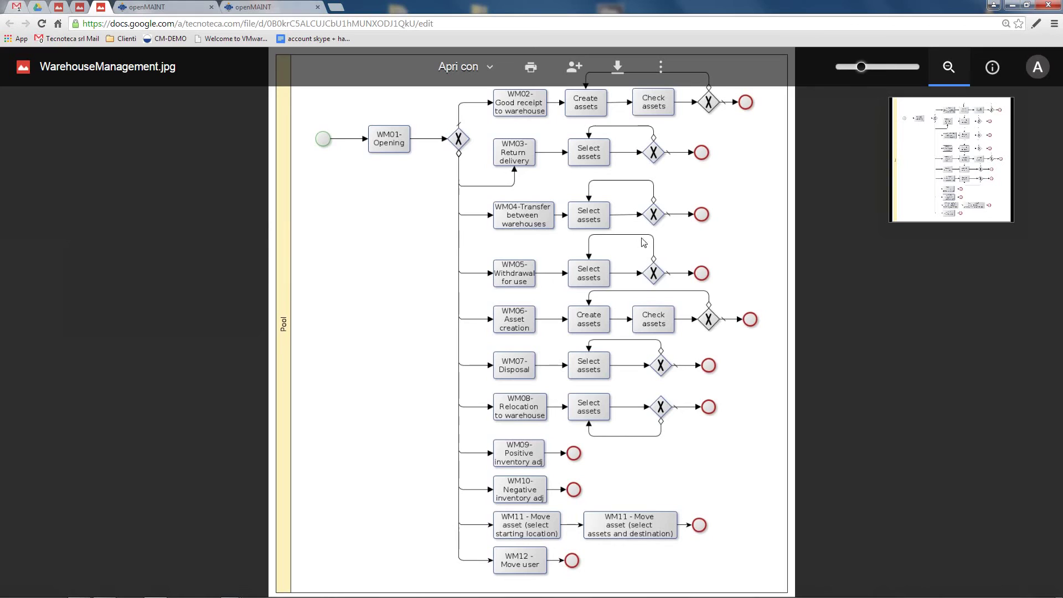
click(172, 14)
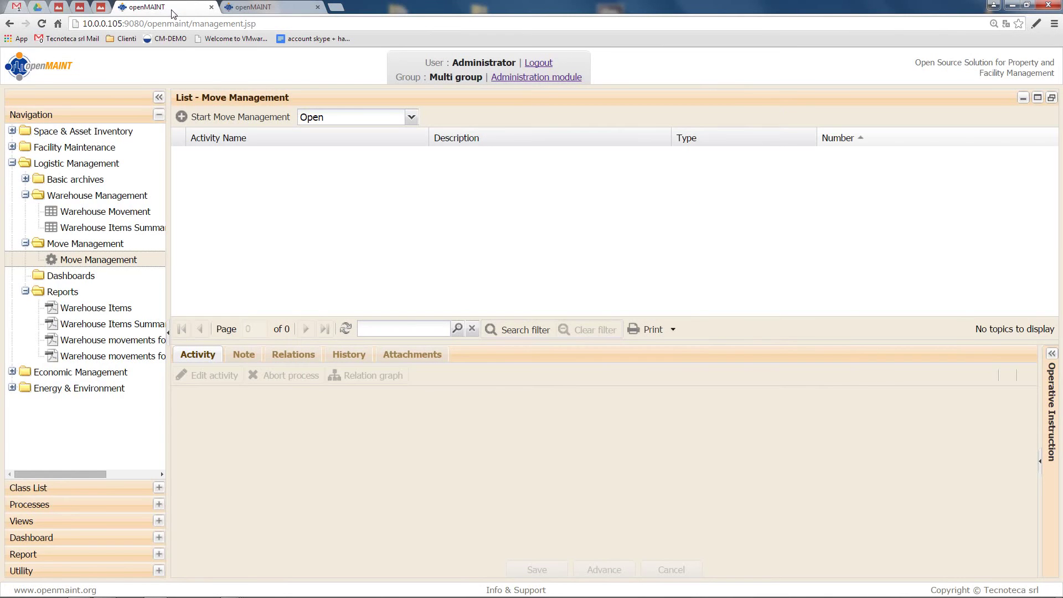
click(222, 117)
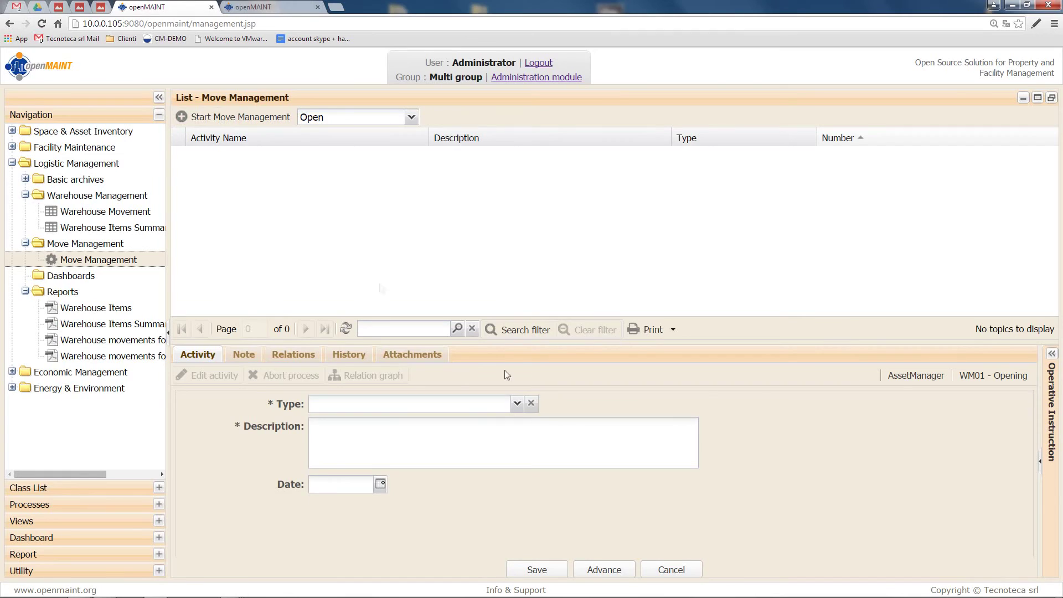
click(517, 405)
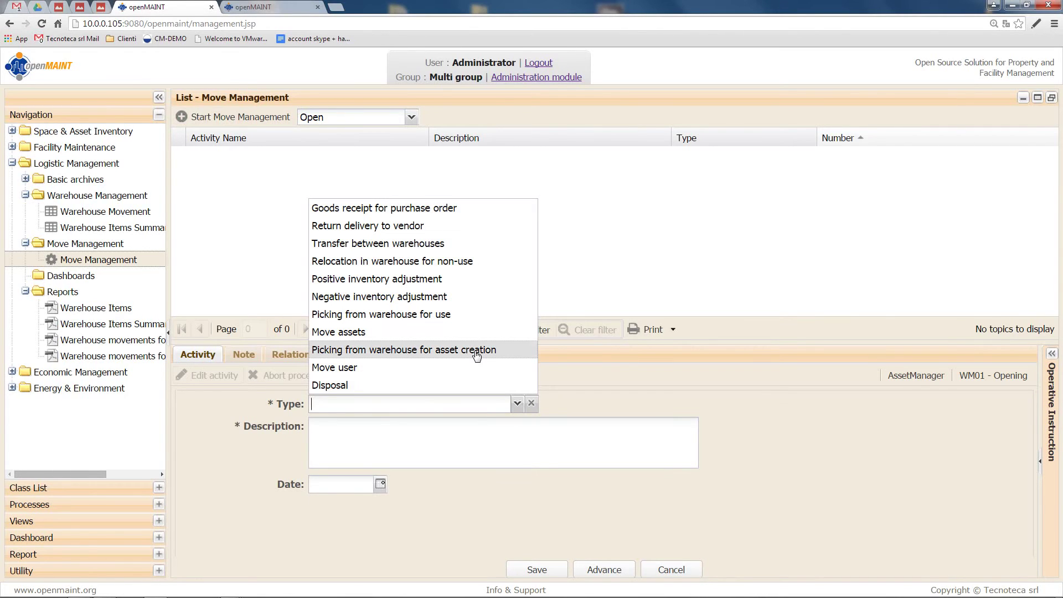
click(465, 315)
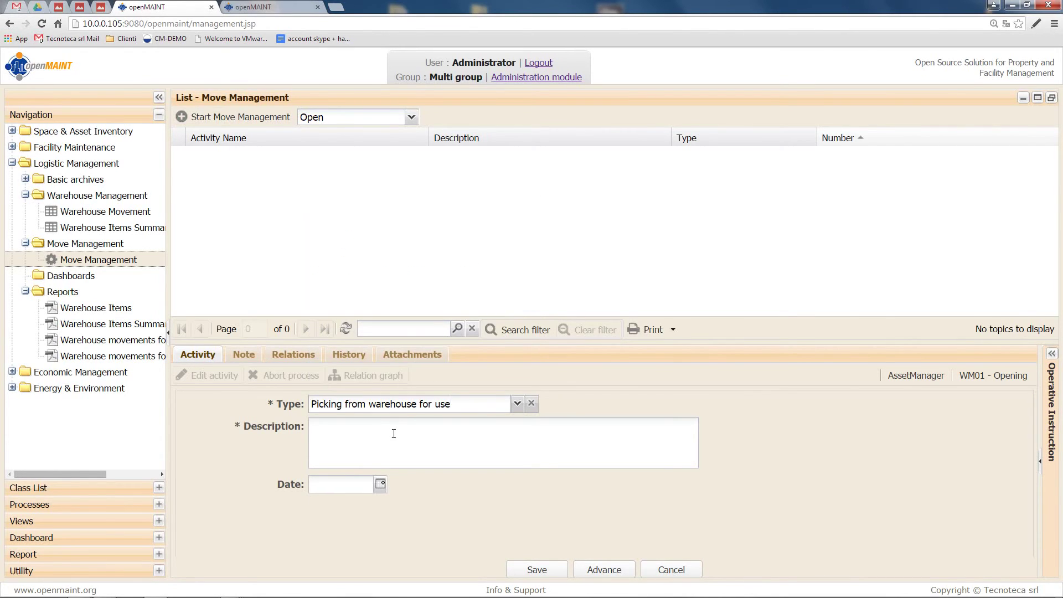
text(collect one HP desktop computer)
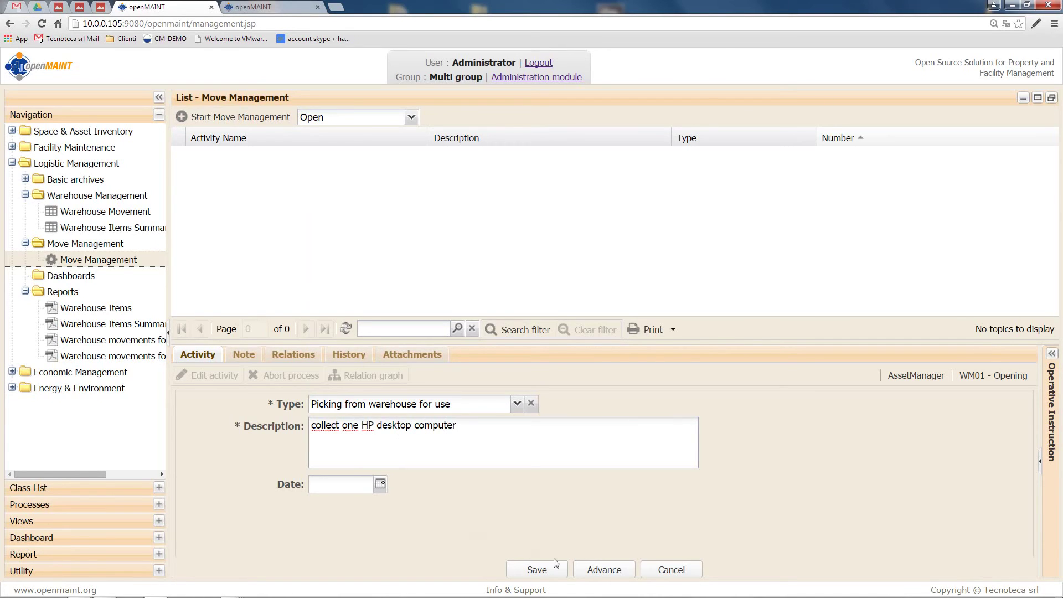
click(588, 570)
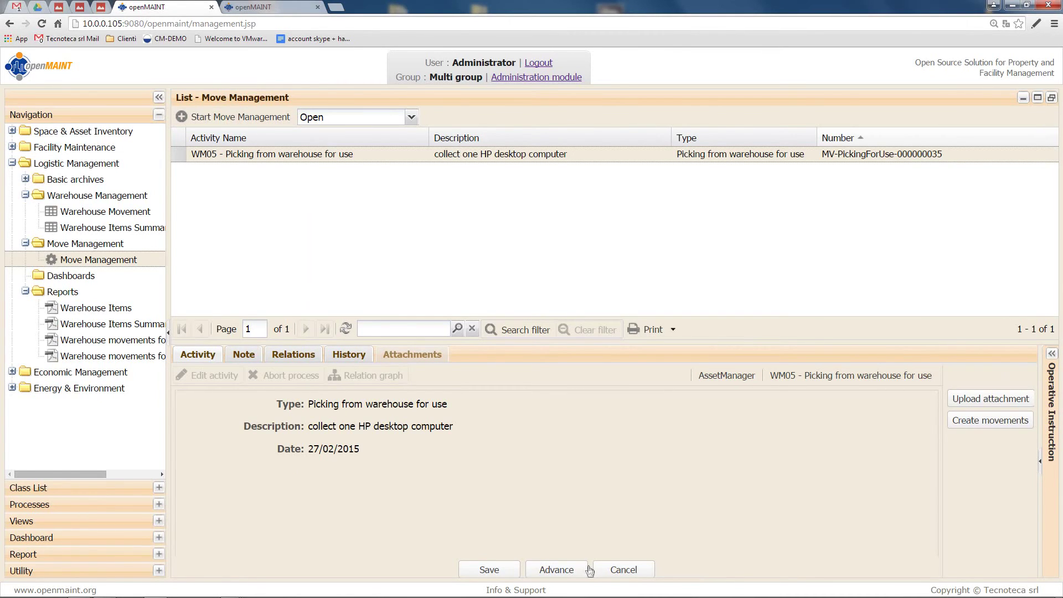
Add a movement row to the picking process with quantity 1 and unit of measure "unit".
click(991, 422)
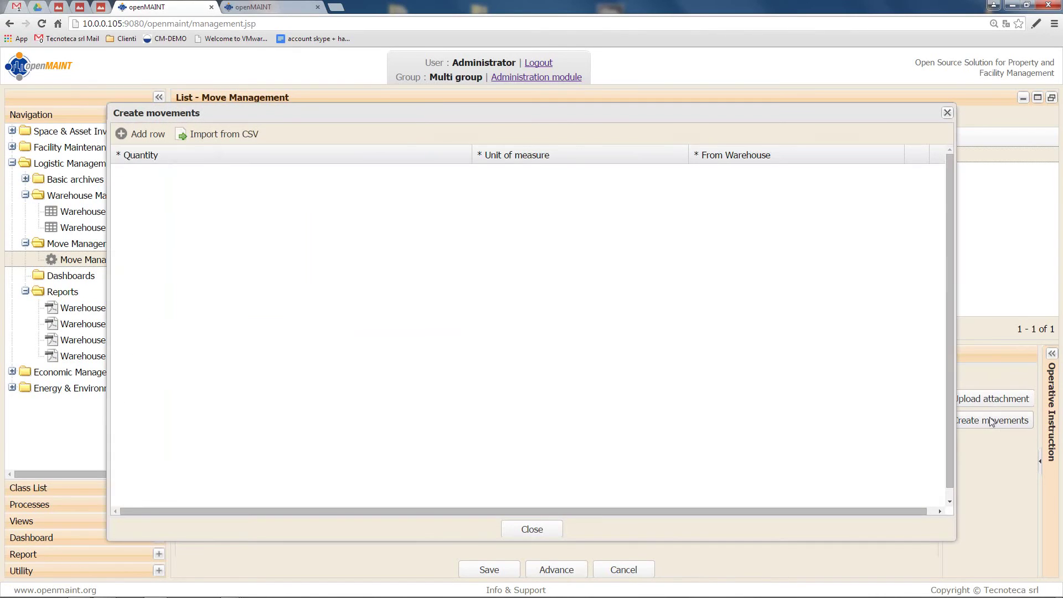
click(154, 139)
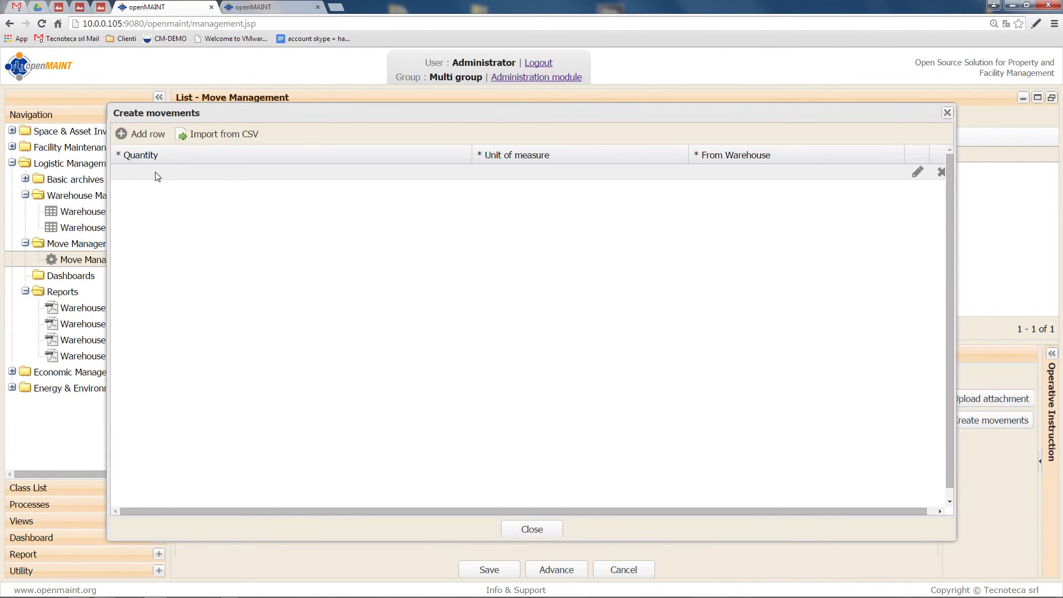
click(157, 174)
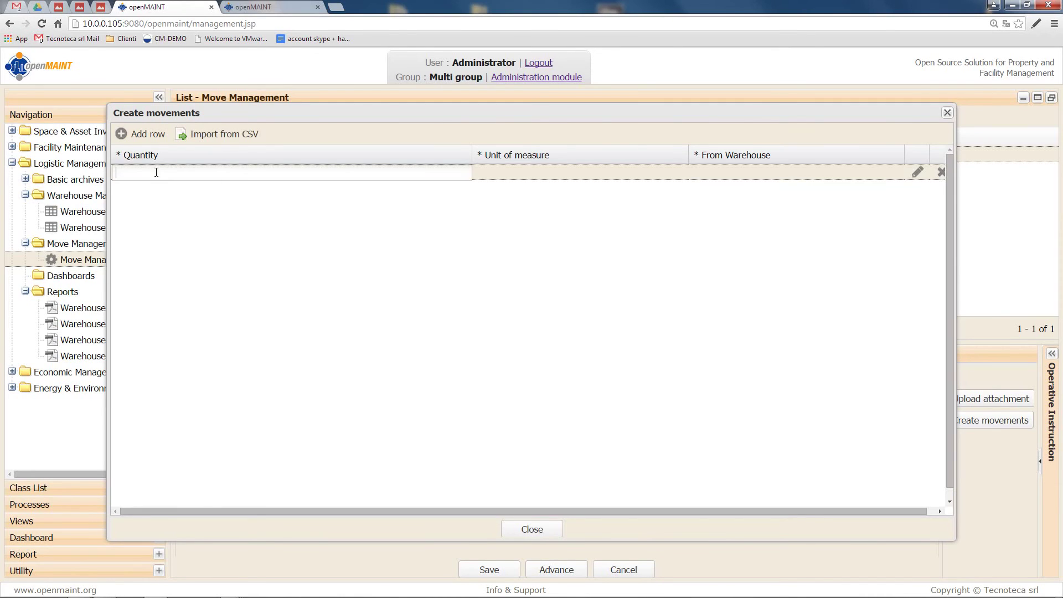
text(1)
key(Return)
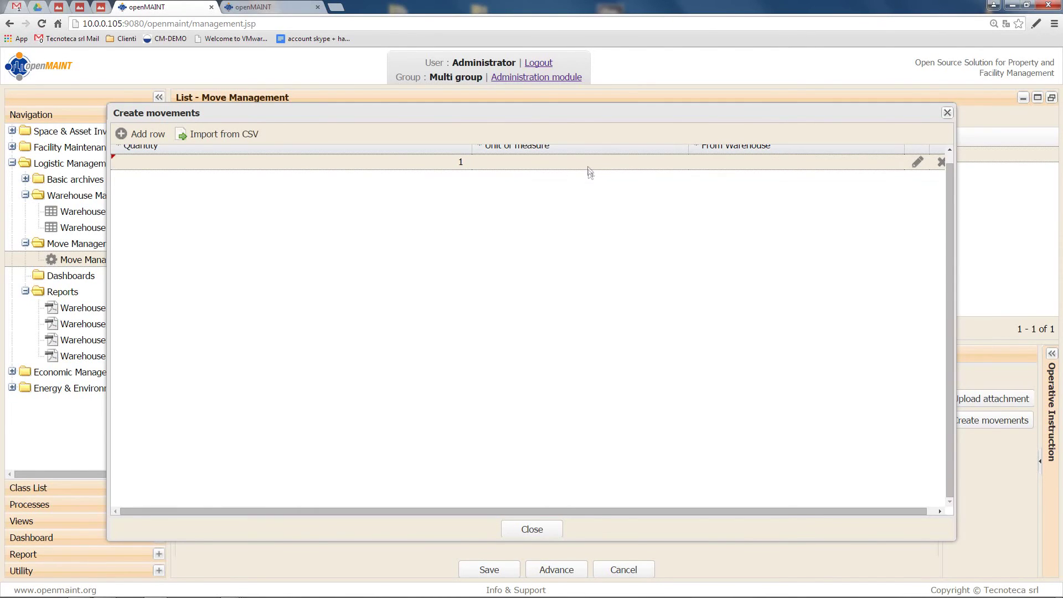
click(642, 167)
click(517, 165)
click(511, 181)
Set the movement row's item type to AT - Asset - Technical Device, Computer, and its item to the HP Pavilion 500-010xt.
click(918, 162)
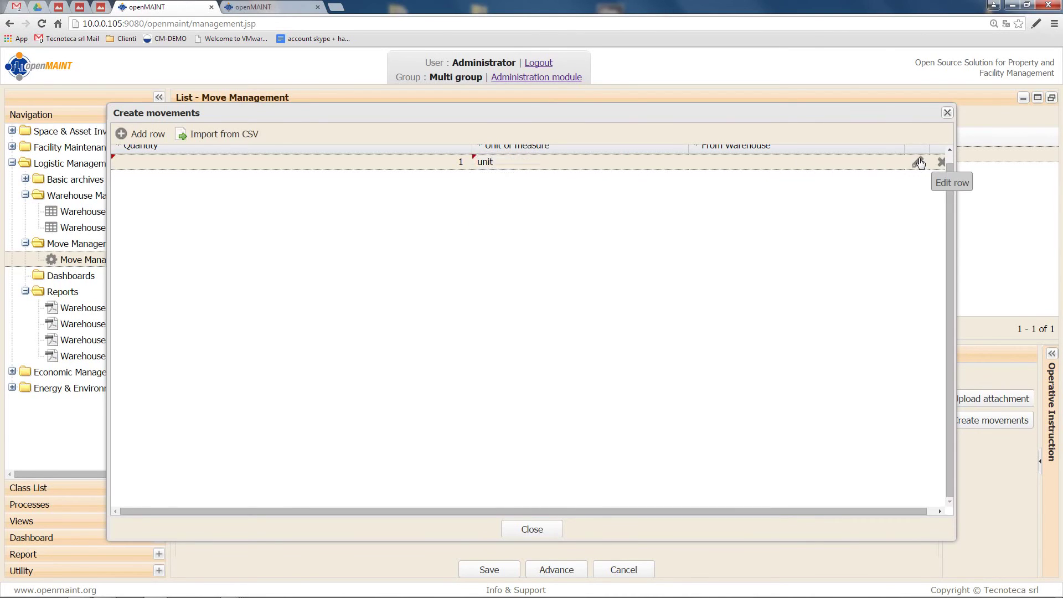
click(438, 237)
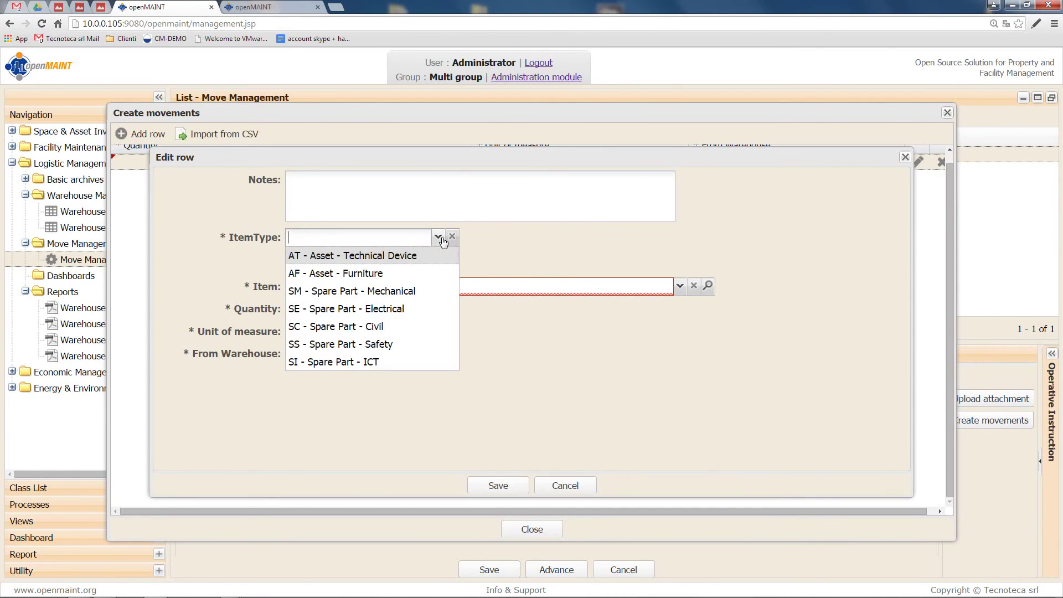
click(411, 256)
click(389, 260)
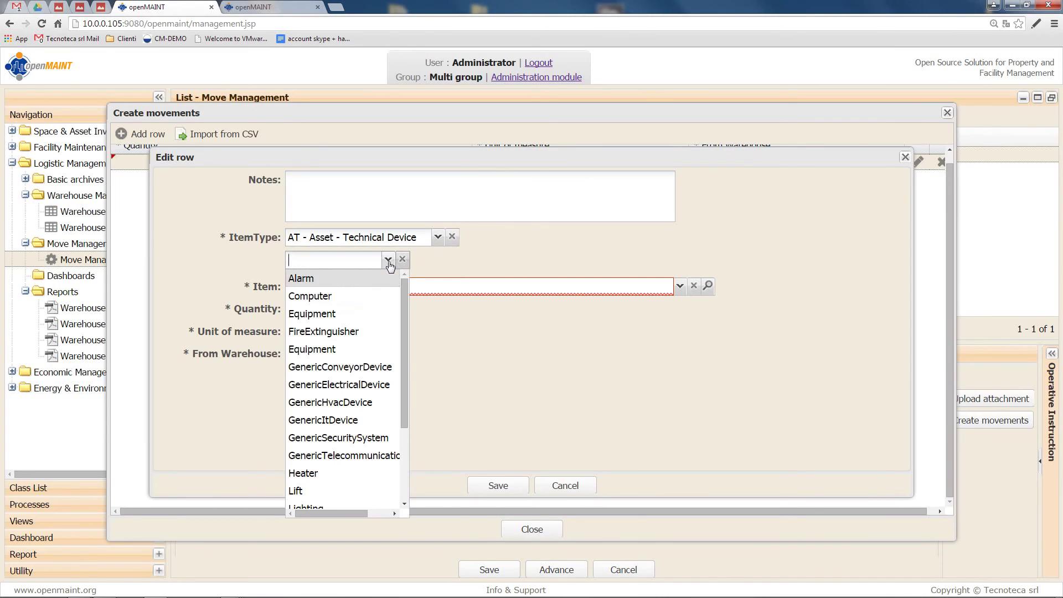
click(368, 296)
click(680, 286)
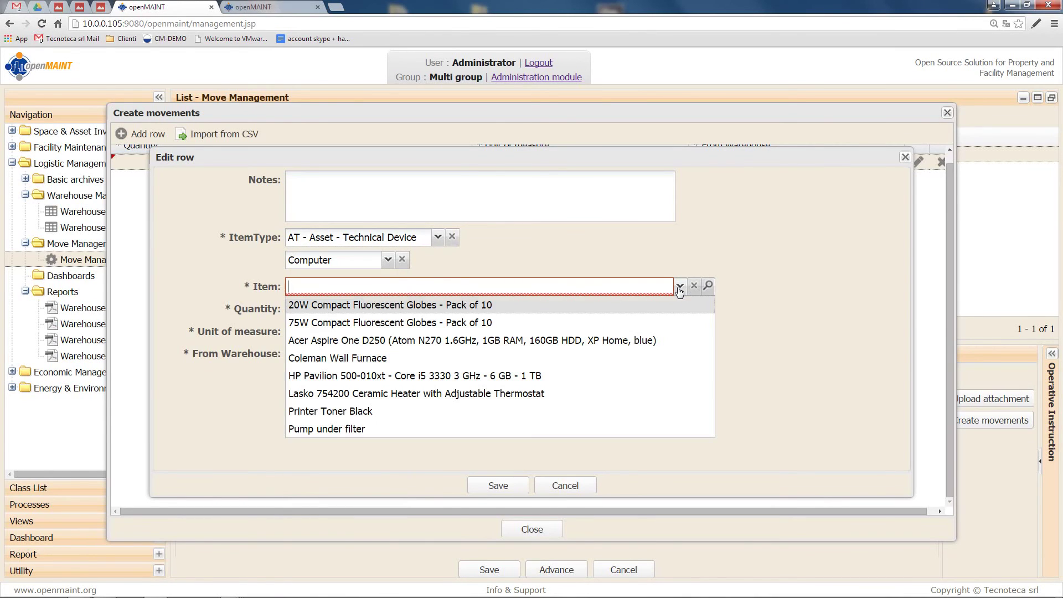
click(490, 376)
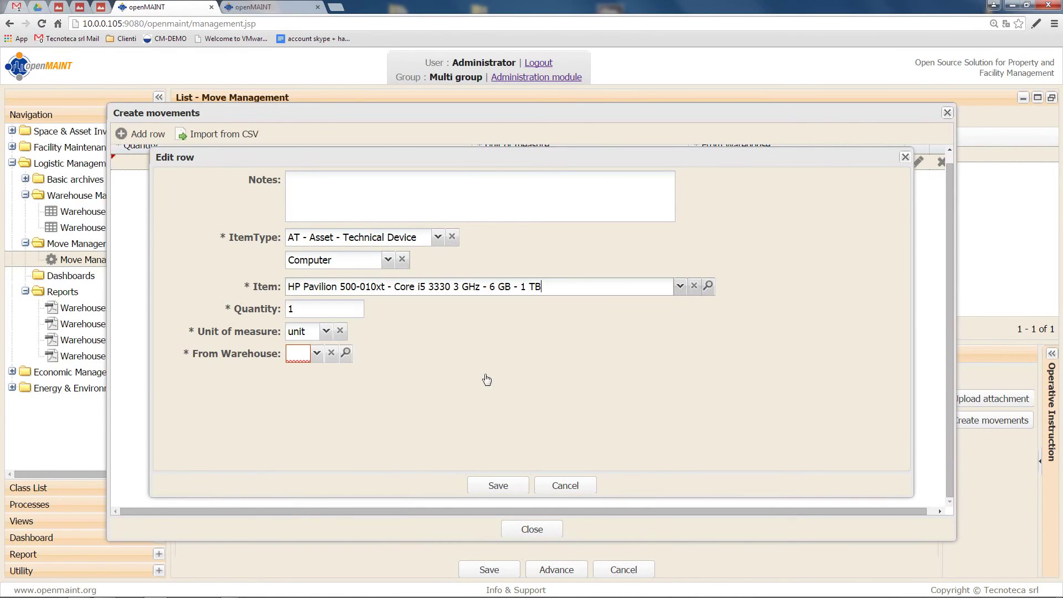
Choose TechWRH01 as the source warehouse, save the movement row and advance the picking process.
click(346, 353)
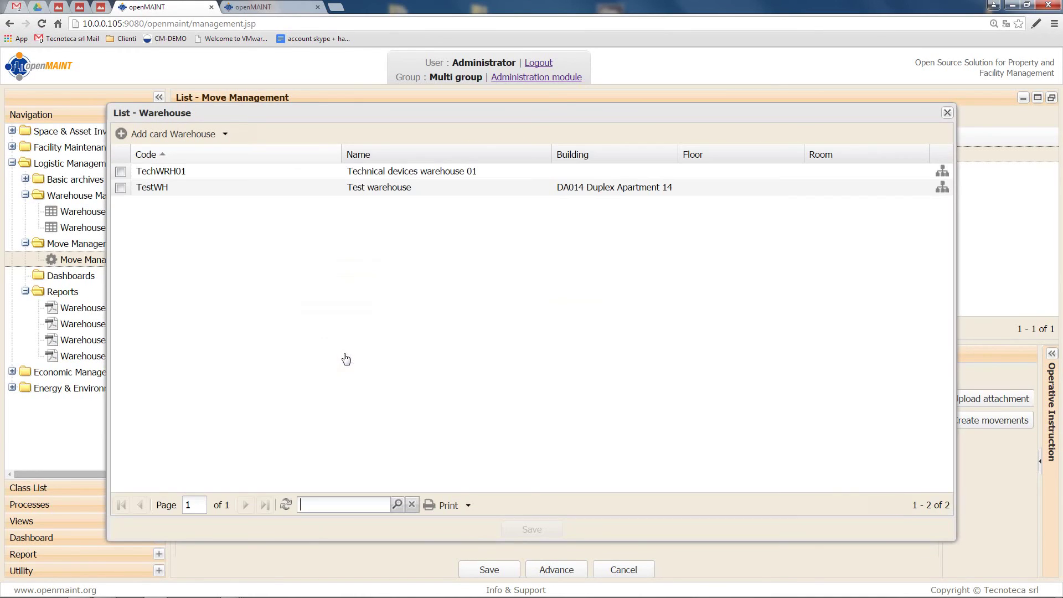
click(371, 176)
click(527, 529)
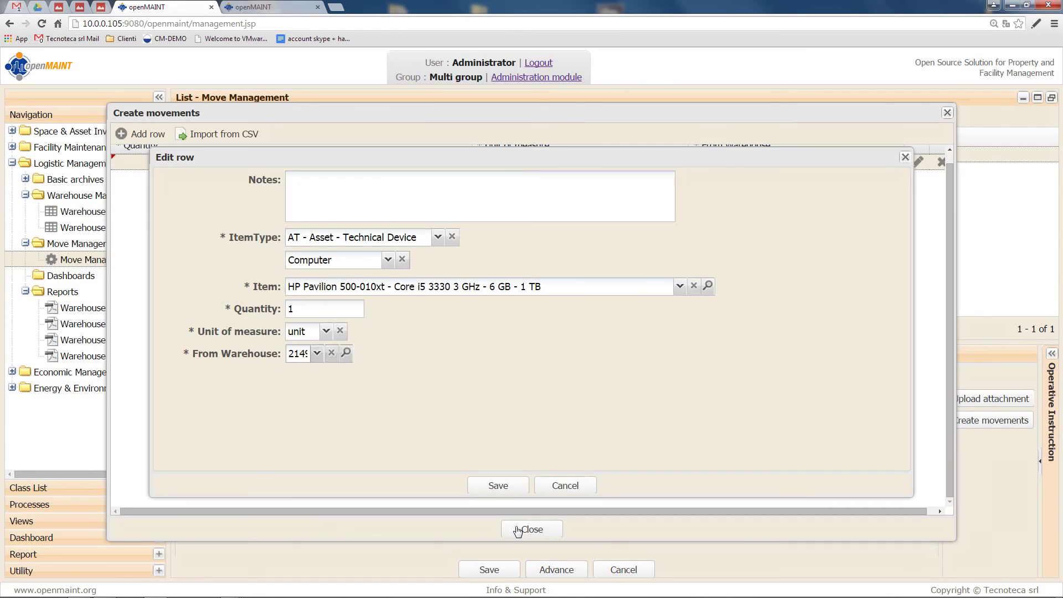
click(502, 486)
click(532, 531)
click(557, 572)
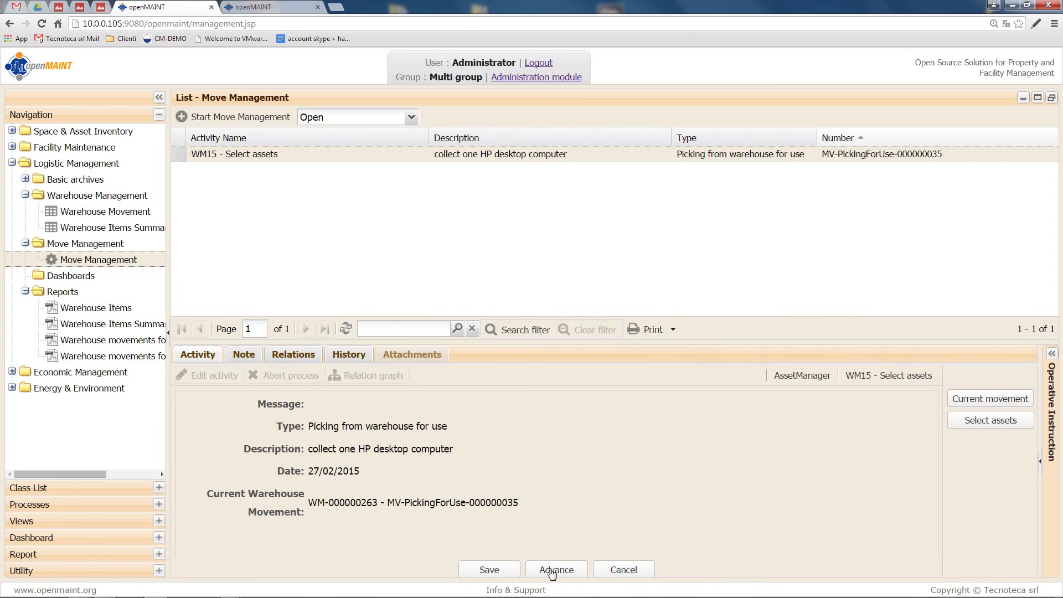
Select the computer with code 789-624 as the asset for the picking movement.
click(975, 424)
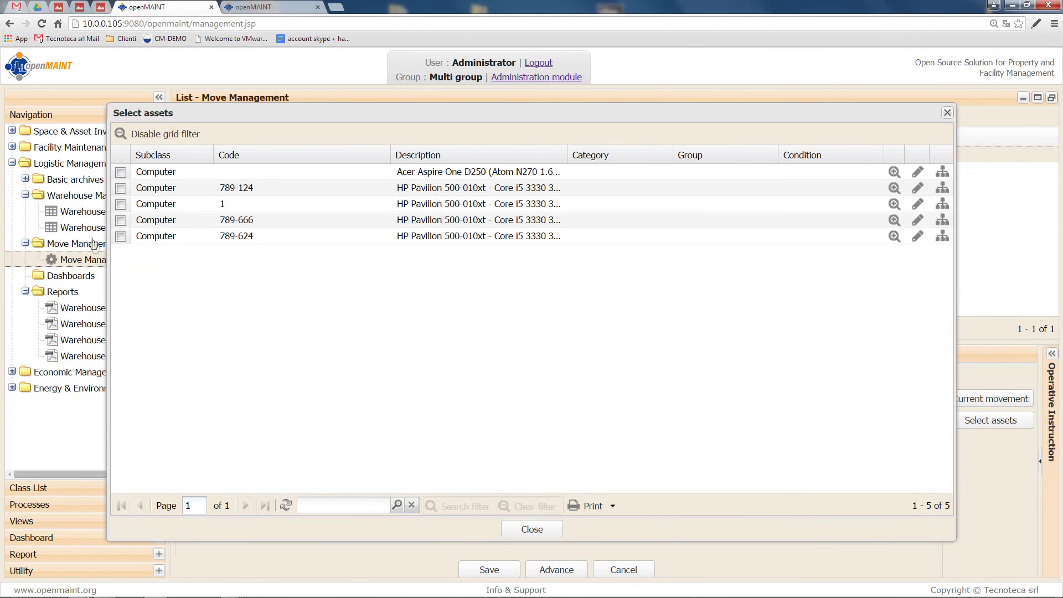
click(121, 238)
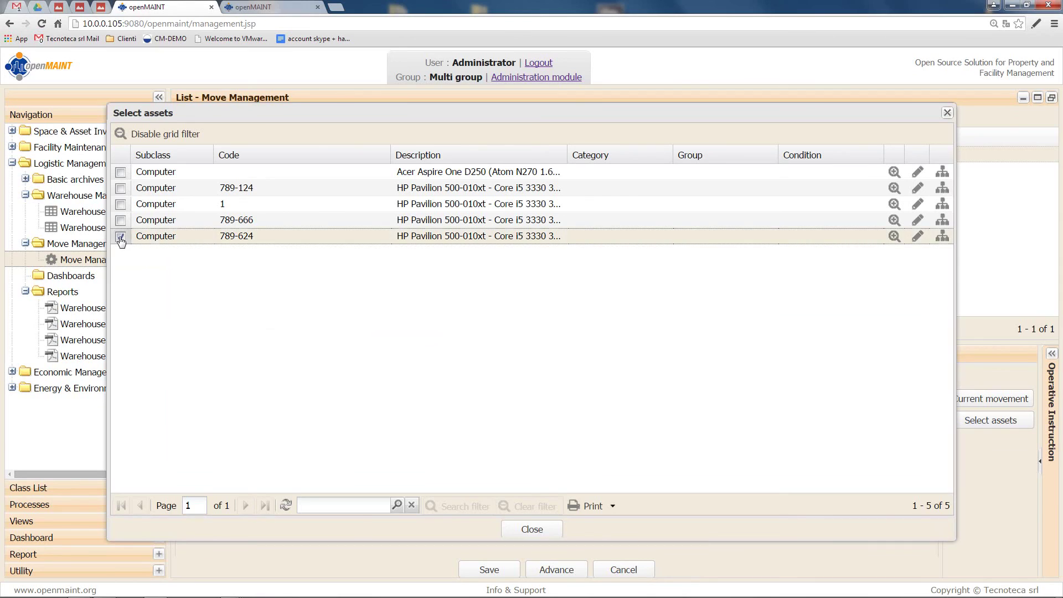
click(532, 530)
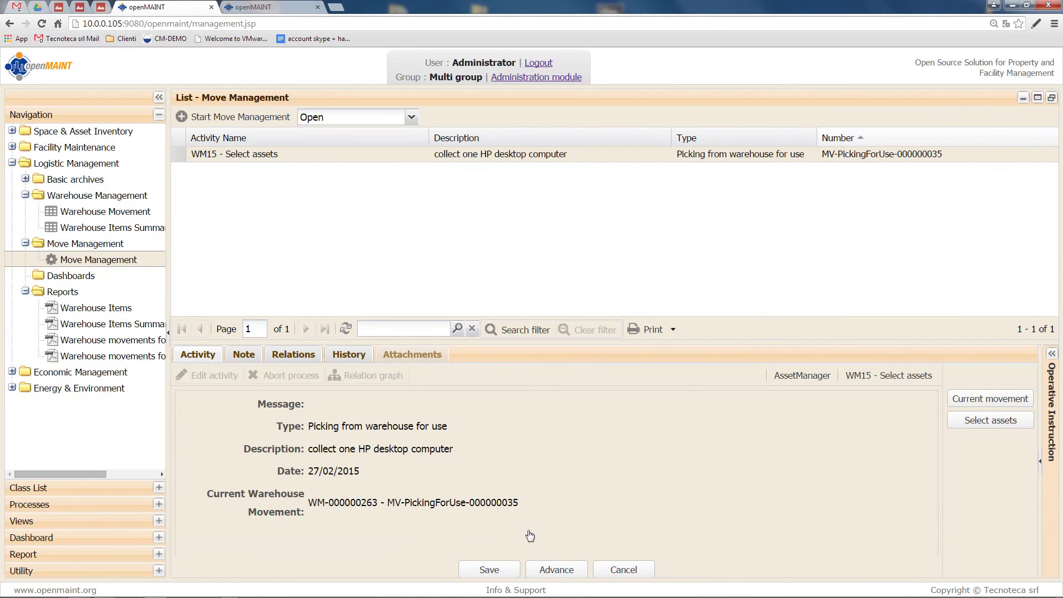
Advance the picking process past asset selection and filter the Move Management list to completed processes.
click(549, 573)
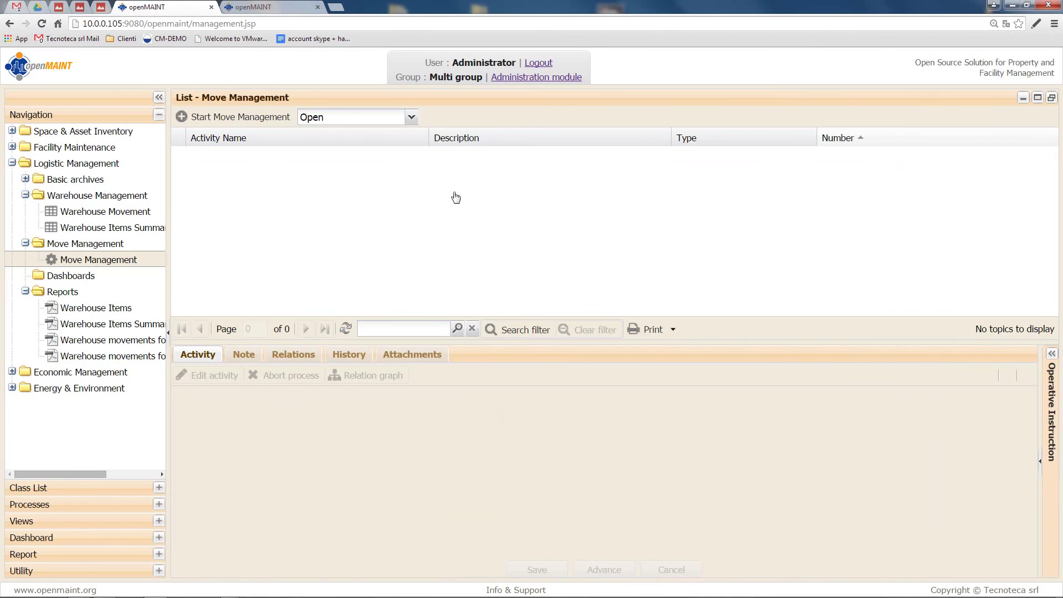
click(409, 119)
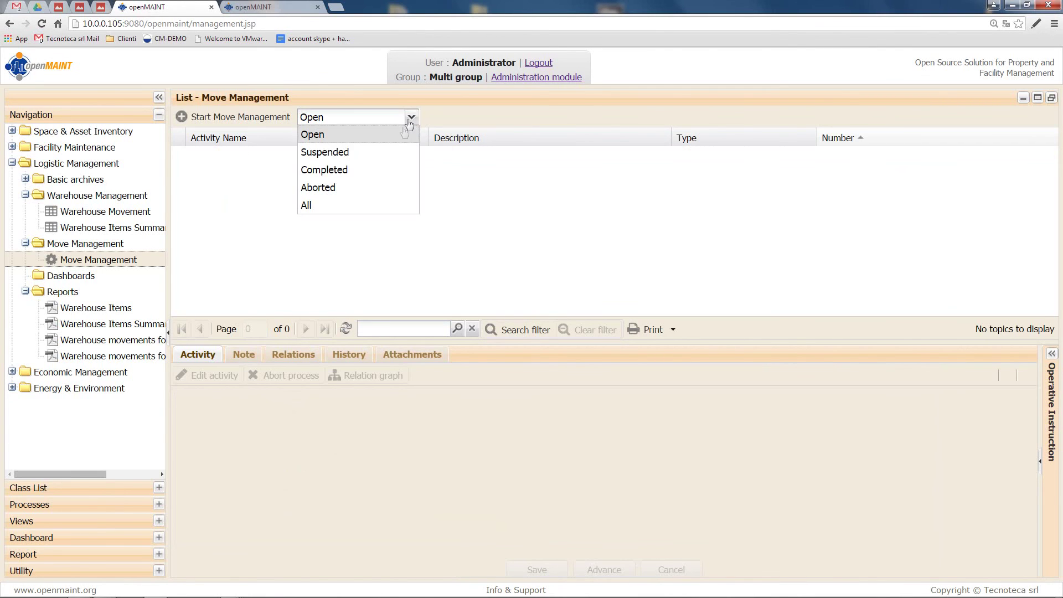
click(386, 172)
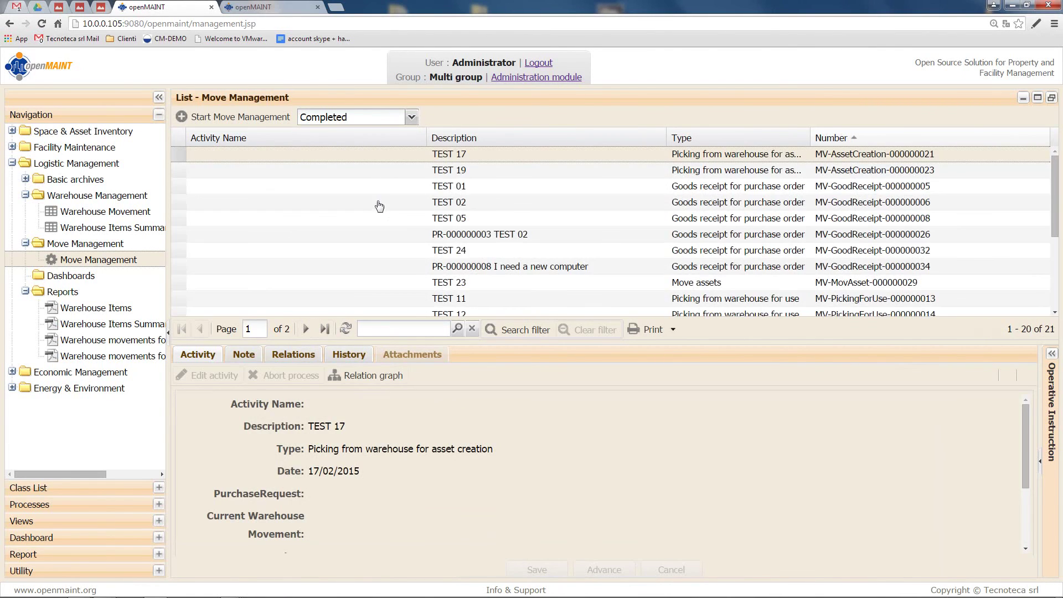
Find the completed "collect one HP desktop computer" process and open its related warehouse movement from its relations.
scroll(376, 206, down, 3)
click(375, 199)
click(290, 356)
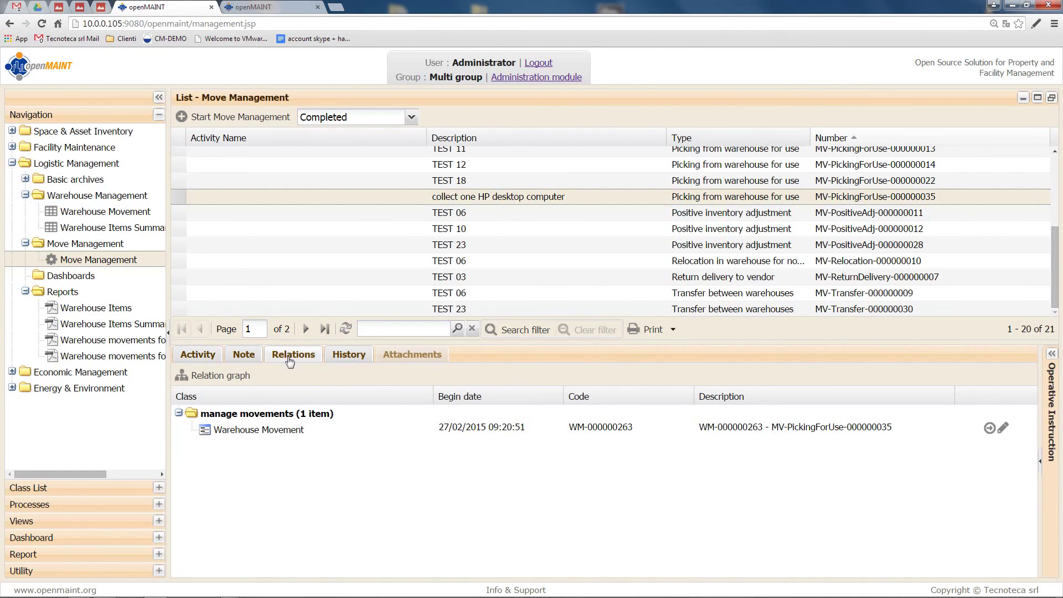
click(298, 435)
double_click(297, 435)
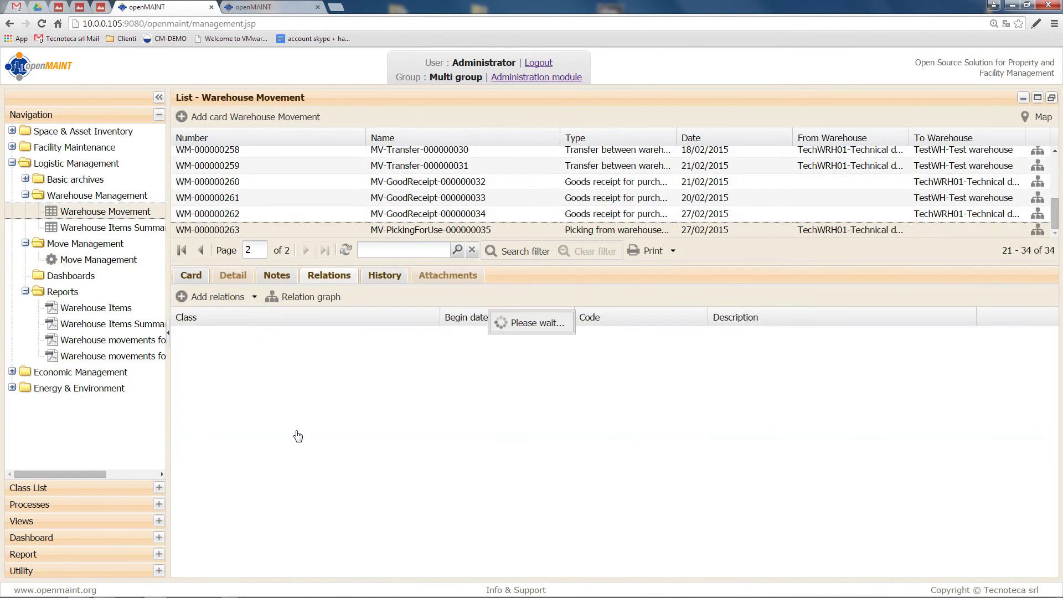
Open the movement's related computer 789-624 and examine the Warehouse attribute in its most recent history entry.
click(295, 419)
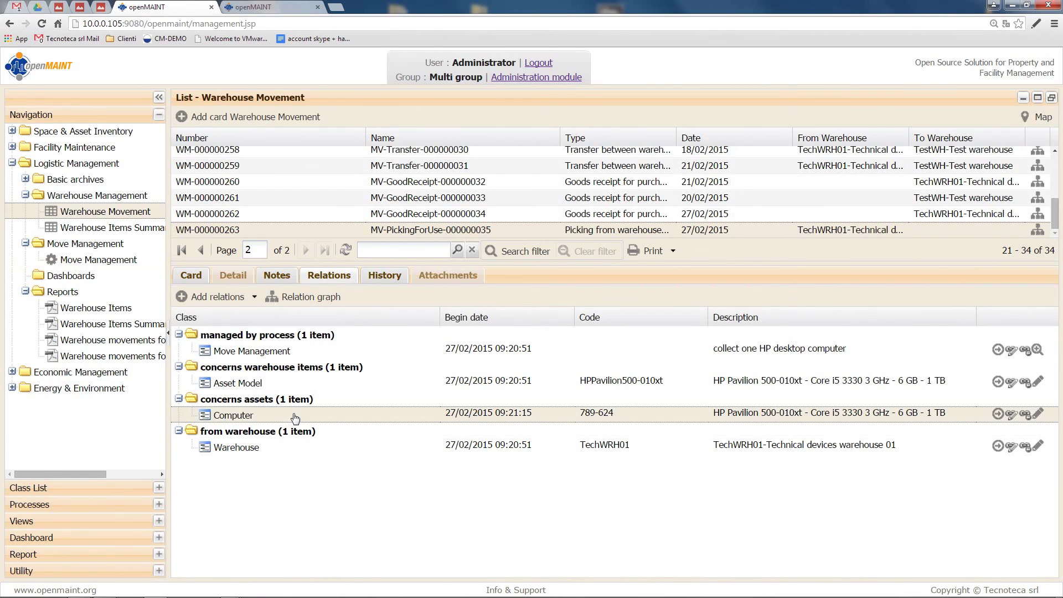
double_click(295, 417)
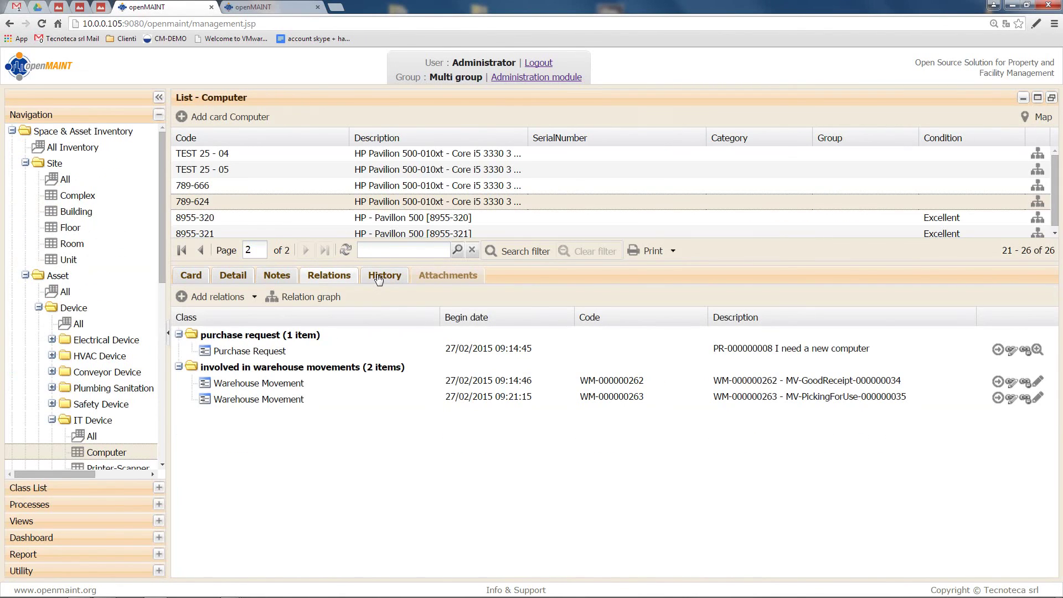
click(379, 276)
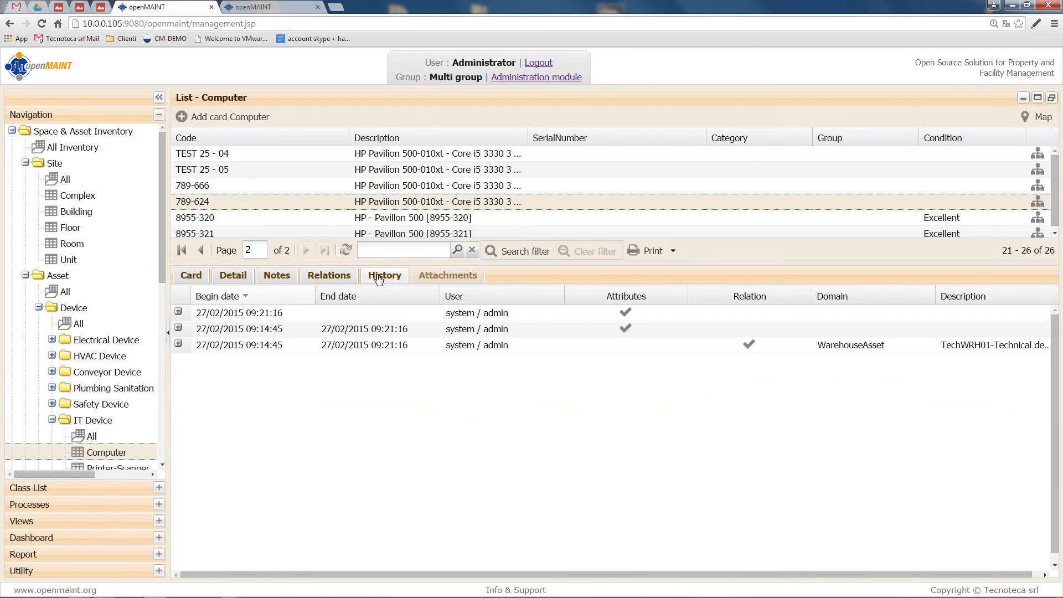
click(177, 314)
scroll(293, 386, down, 5)
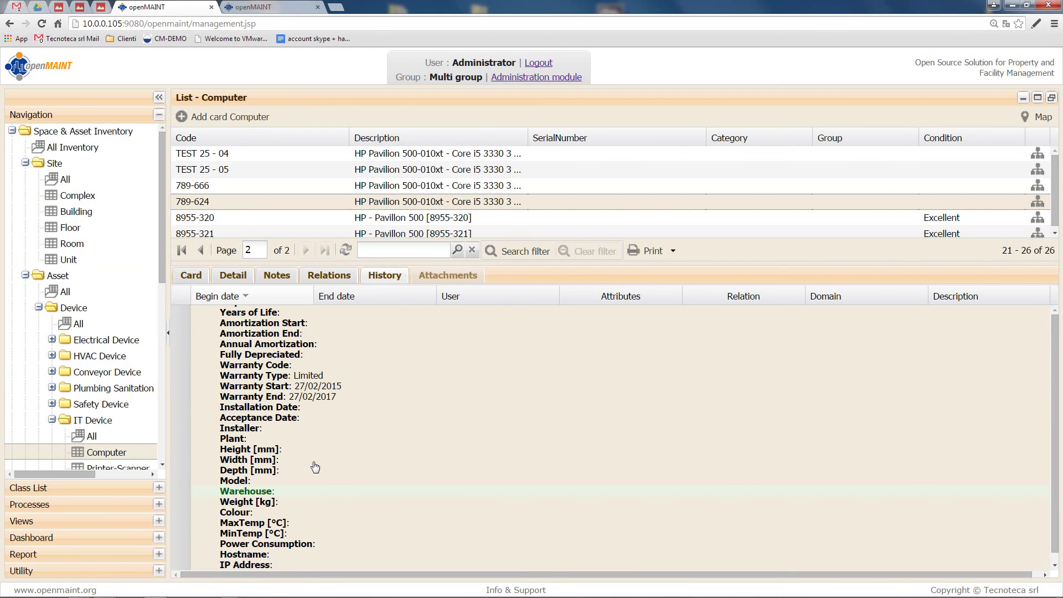
Open the Warehouse Items report of Logistic Management.
scroll(91, 406, down, 7)
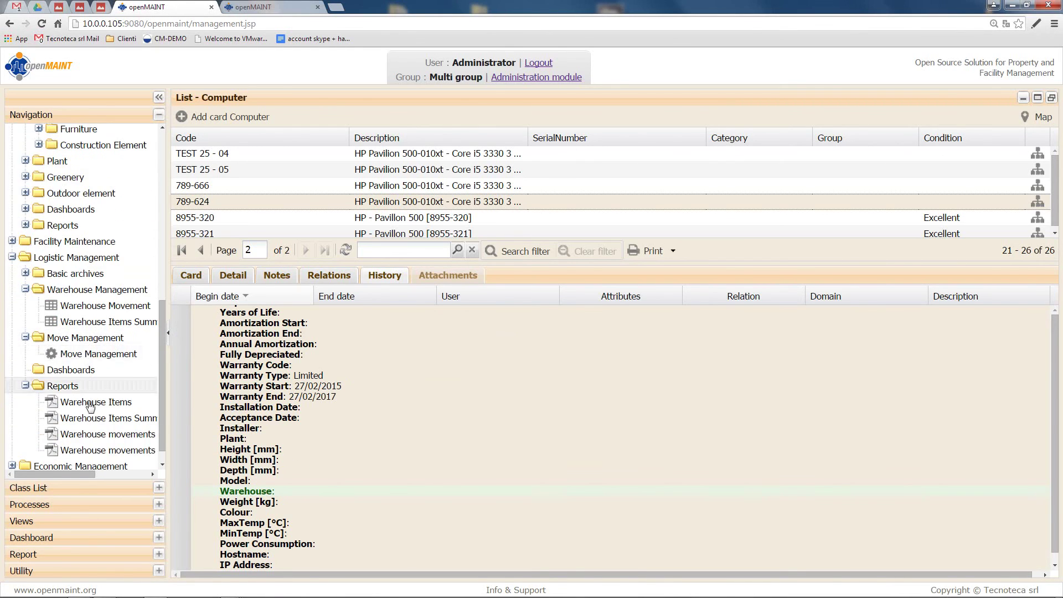
click(91, 404)
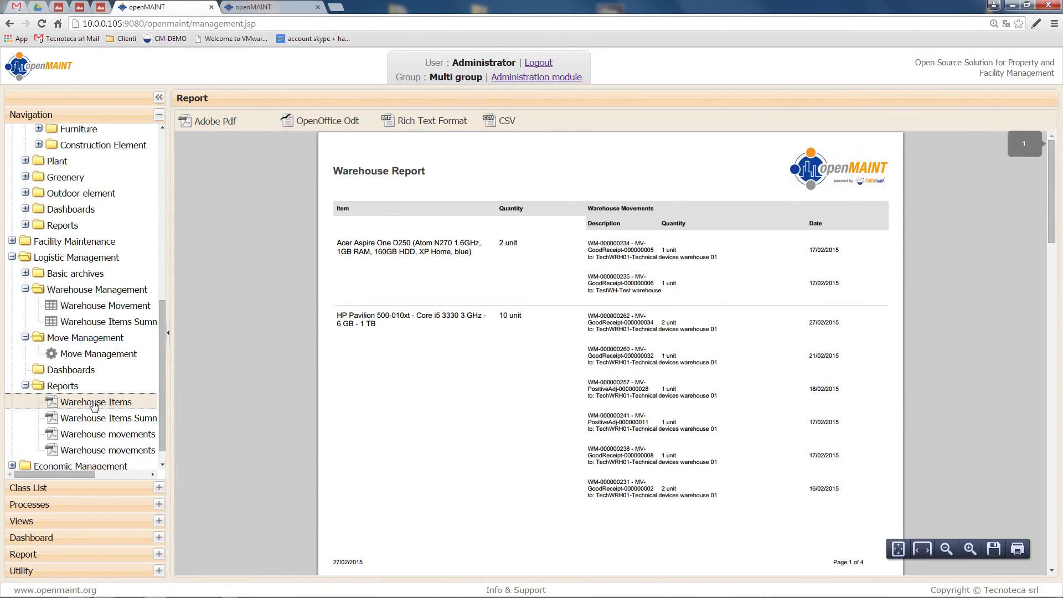